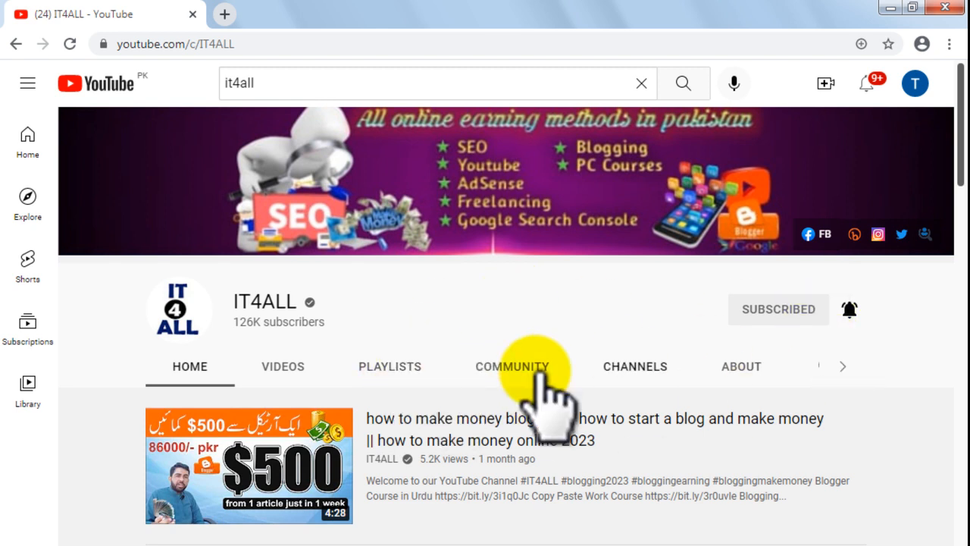
Step: Browse the IT4ALL channel's playlists, from the created playlists through the online course and Blogger sections
{"action": "left_click", "coordinate": [413, 366]}
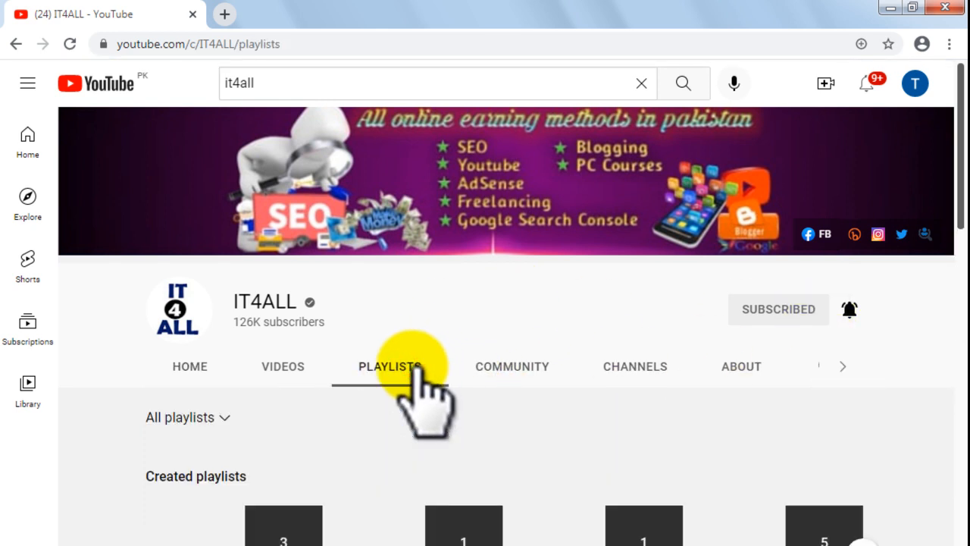
{"action": "scroll", "coordinate": [596, 319], "scroll_direction": "down", "scroll_amount": 8}
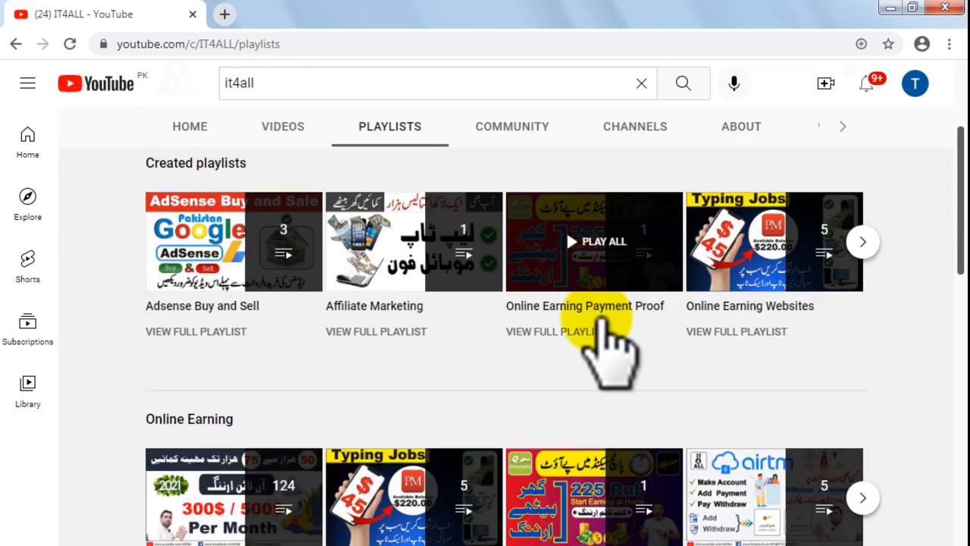
{"action": "scroll", "coordinate": [596, 318], "scroll_direction": "down", "scroll_amount": 3}
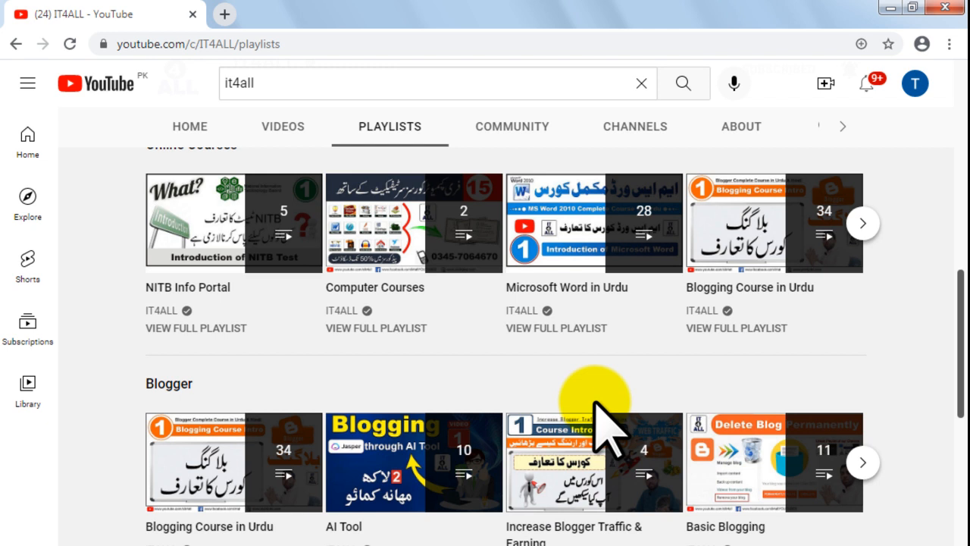
{"action": "scroll", "coordinate": [598, 413], "scroll_direction": "up", "scroll_amount": 15}
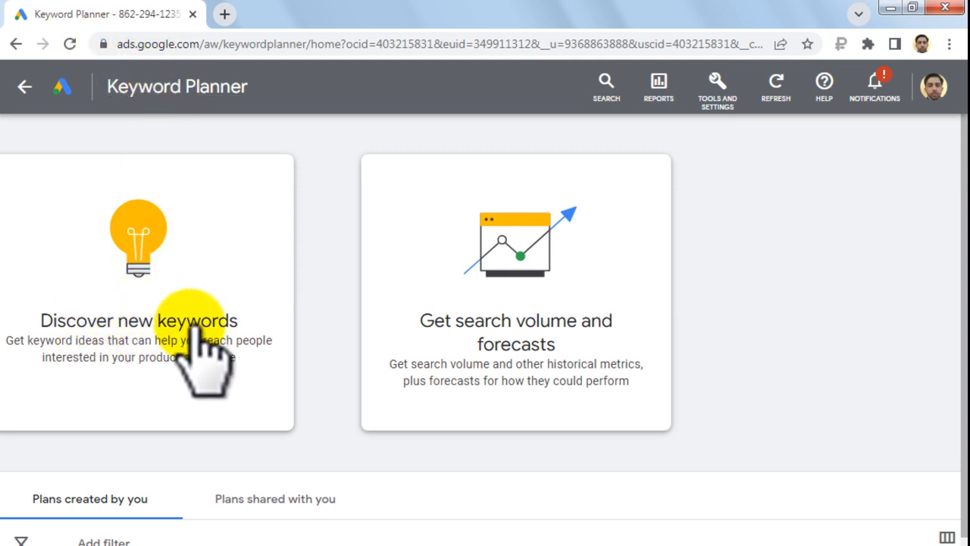
Step: Open the Discover new keywords form and activate the products or services entry field
{"action": "left_click", "coordinate": [215, 345]}
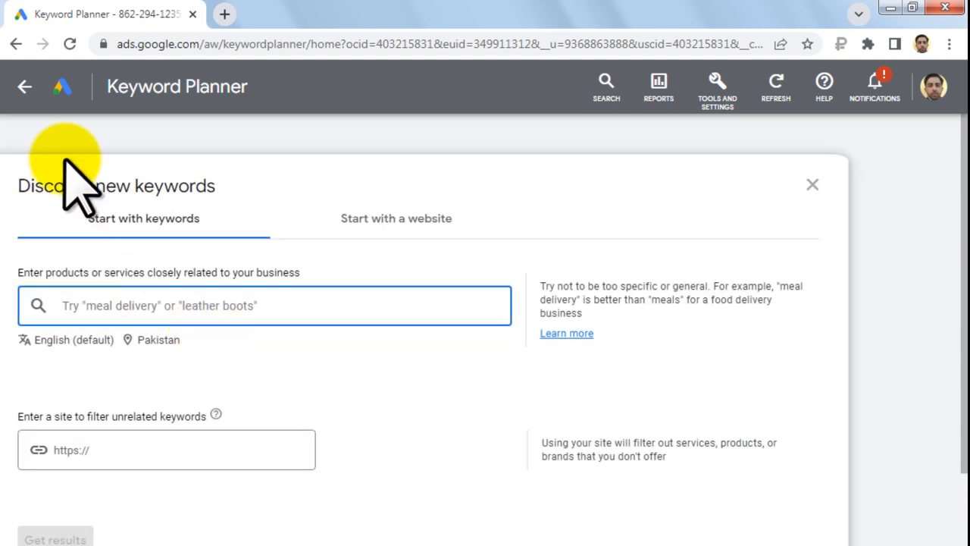
{"action": "left_click_drag", "start_coordinate": [17, 186], "coordinate": [225, 187]}
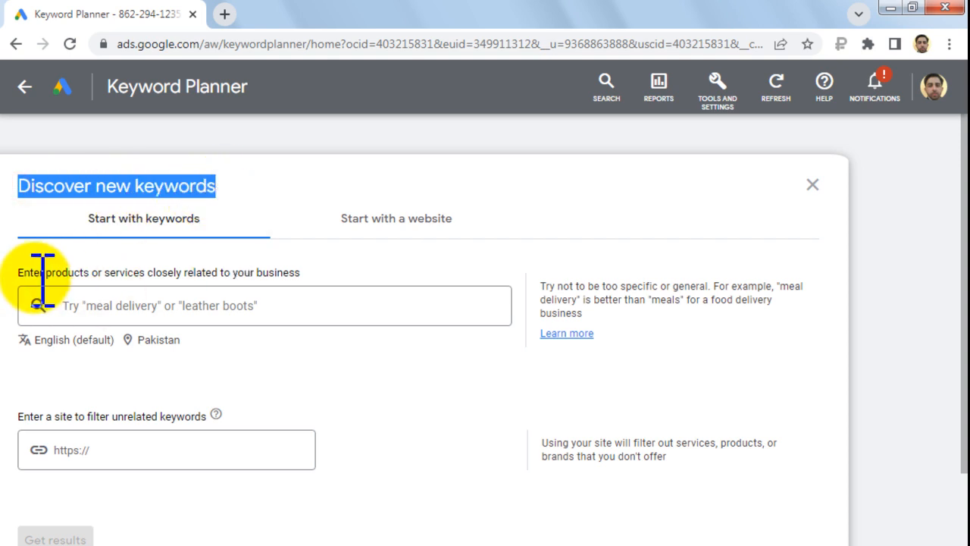
{"action": "left_click_drag", "start_coordinate": [29, 272], "coordinate": [141, 272]}
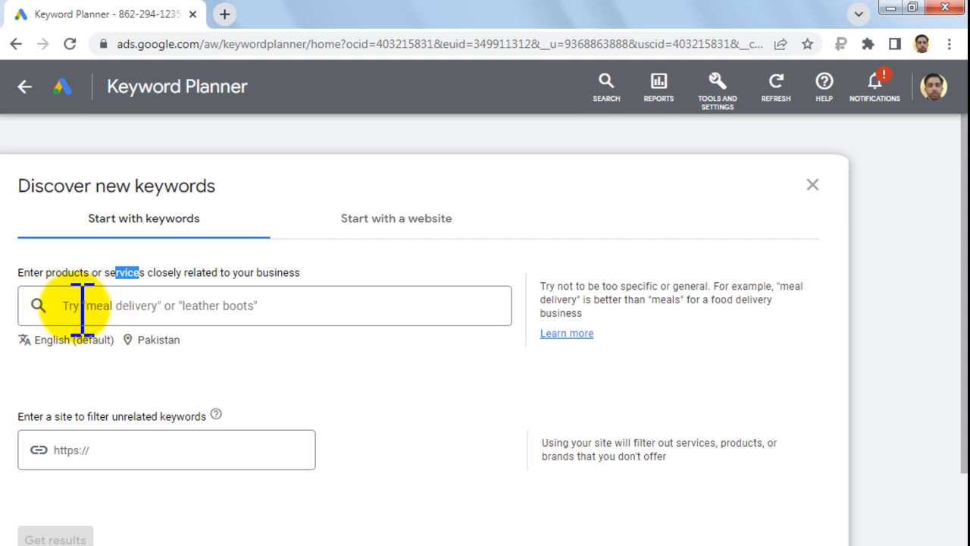
{"action": "left_click", "coordinate": [144, 305]}
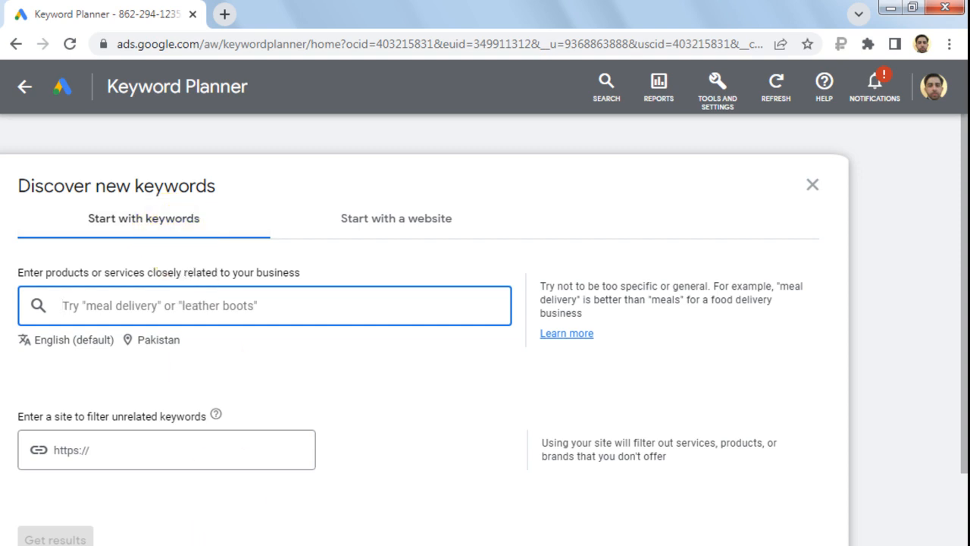
Step: Copy the keyword "computer course online" from cell B2 of Keywords.xlsx in Excel and paste it into the Keyword Planner's keyword field in Chrome
{"action": "key", "text": "alt+Tab"}
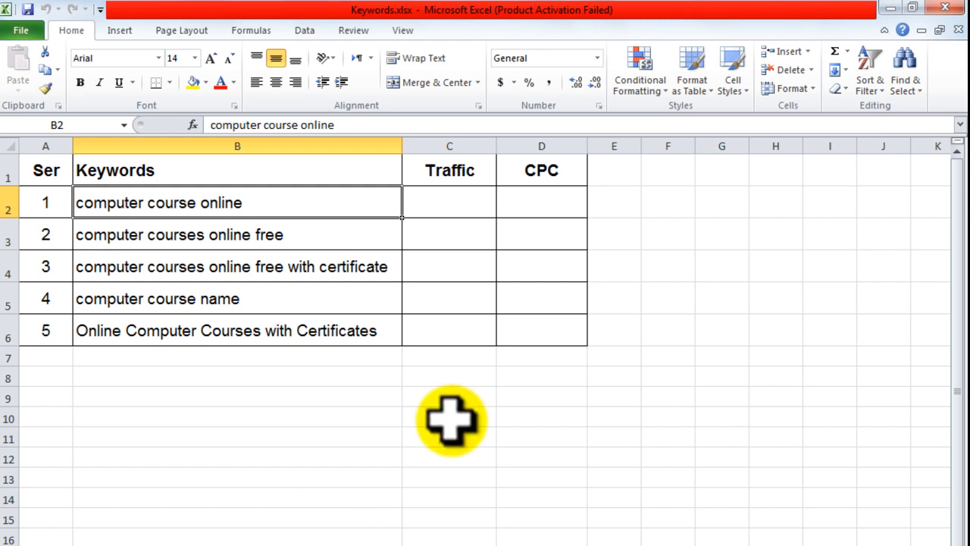
{"action": "key", "text": "ctrl+c"}
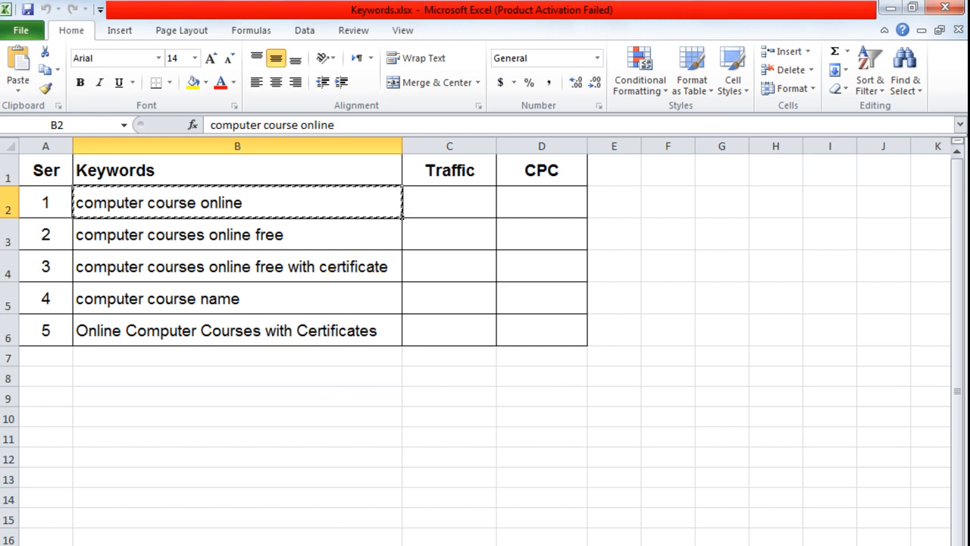
{"action": "key", "text": "alt+Tab"}
{"action": "key", "text": "ctrl+v"}
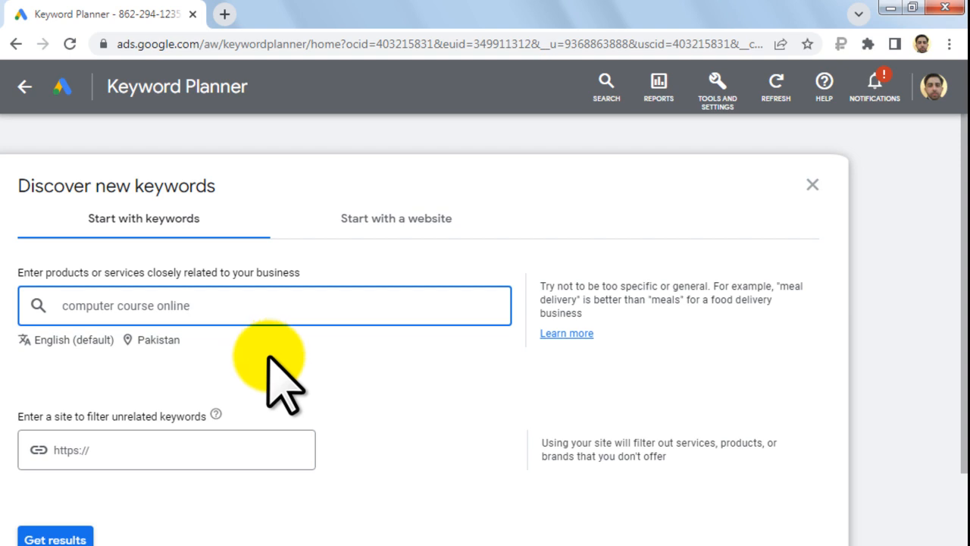
Step: Get the keyword ideas for the entered keyword and close the Refine keywords pane
{"action": "left_click_drag", "start_coordinate": [85, 305], "coordinate": [193, 311]}
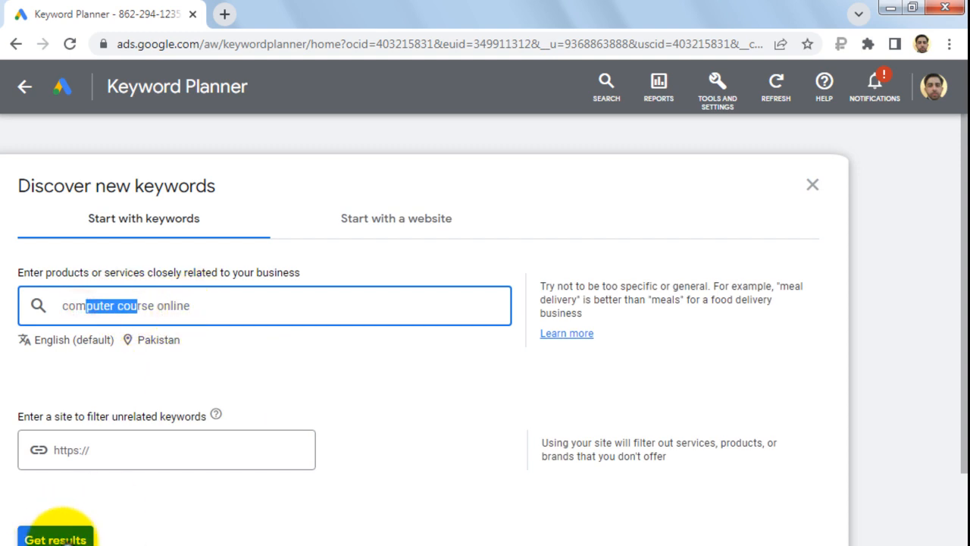
{"action": "left_click", "coordinate": [66, 539]}
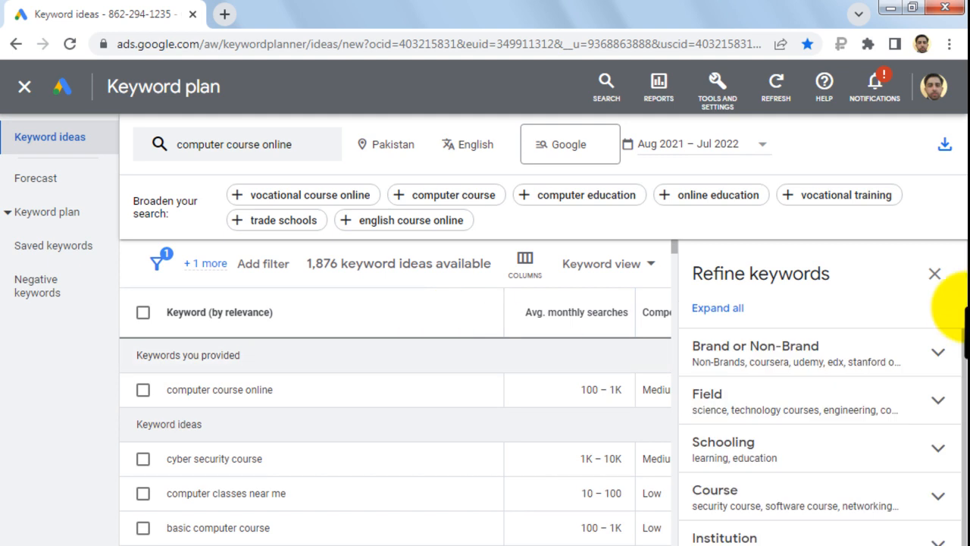
{"action": "left_click", "coordinate": [935, 273]}
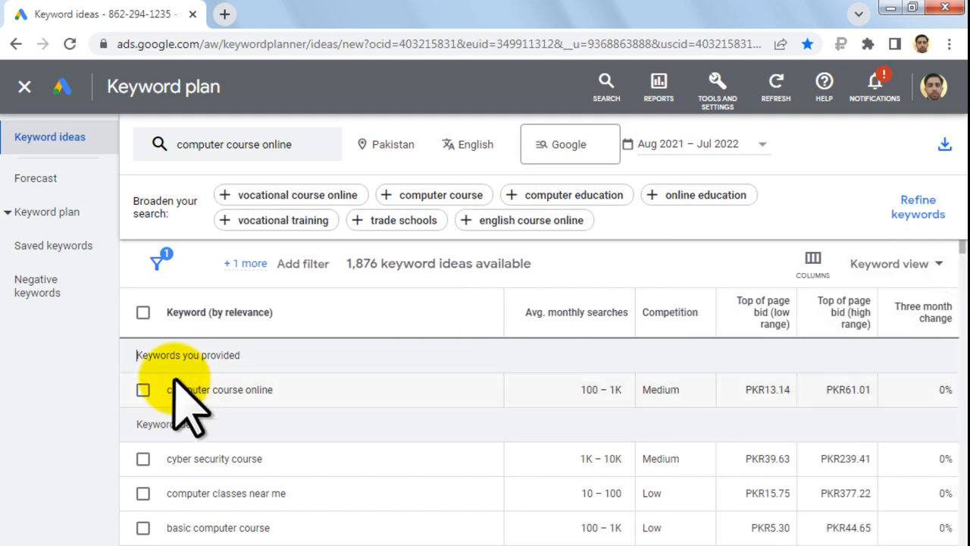
Step: Examine the provided keyword's monthly searches and competition, and compare the competition levels of the listed keyword ideas
{"action": "left_click_drag", "start_coordinate": [164, 389], "coordinate": [307, 393]}
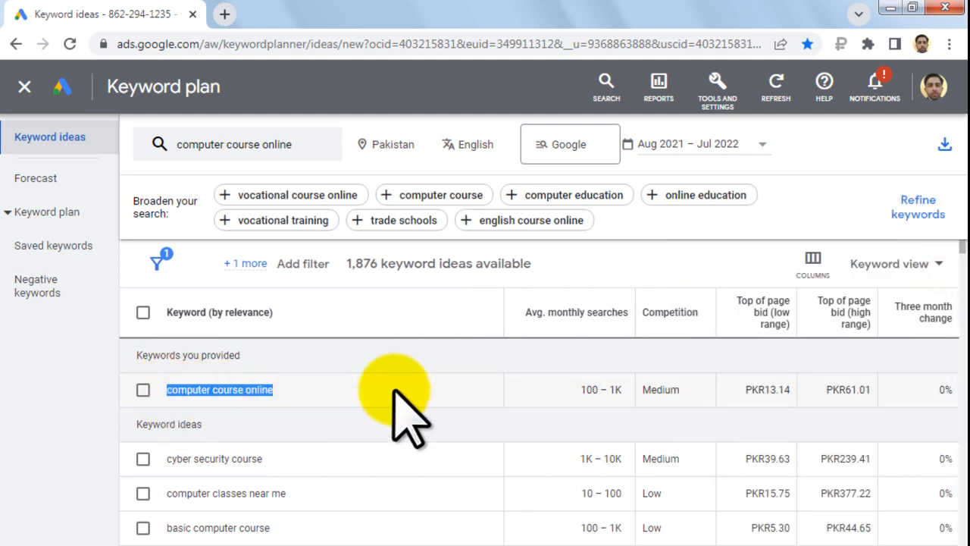
{"action": "mouse_move", "coordinate": [579, 316]}
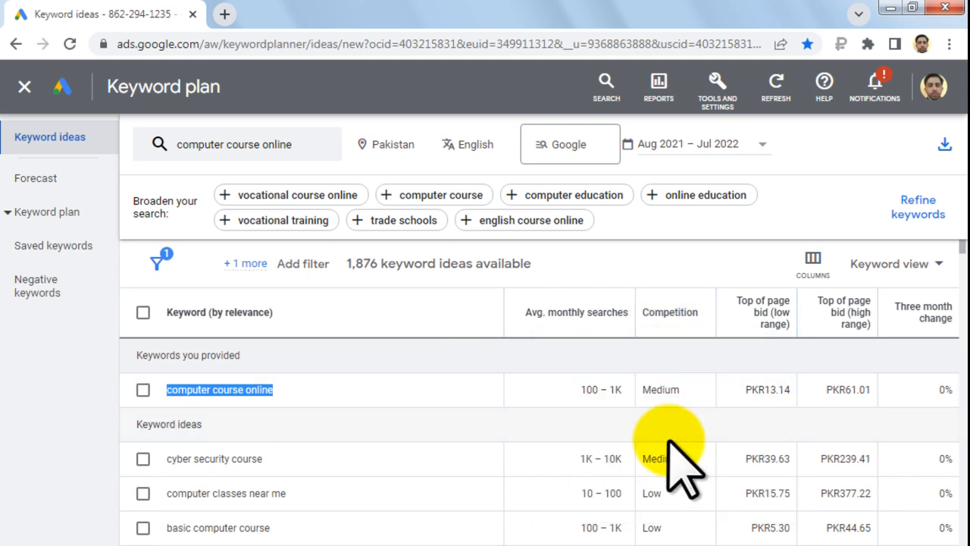
{"action": "left_click_drag", "start_coordinate": [643, 389], "coordinate": [671, 389]}
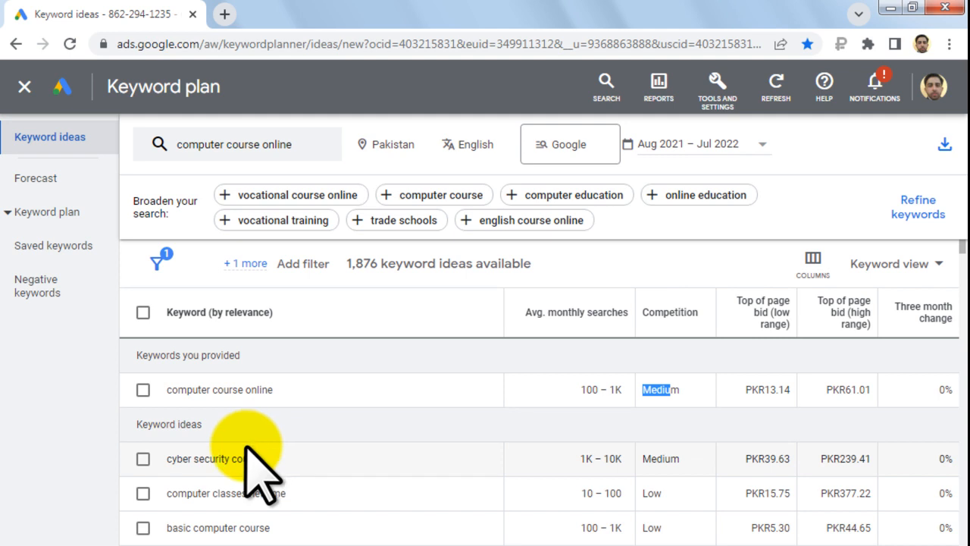
{"action": "left_click_drag", "start_coordinate": [135, 424], "coordinate": [204, 425]}
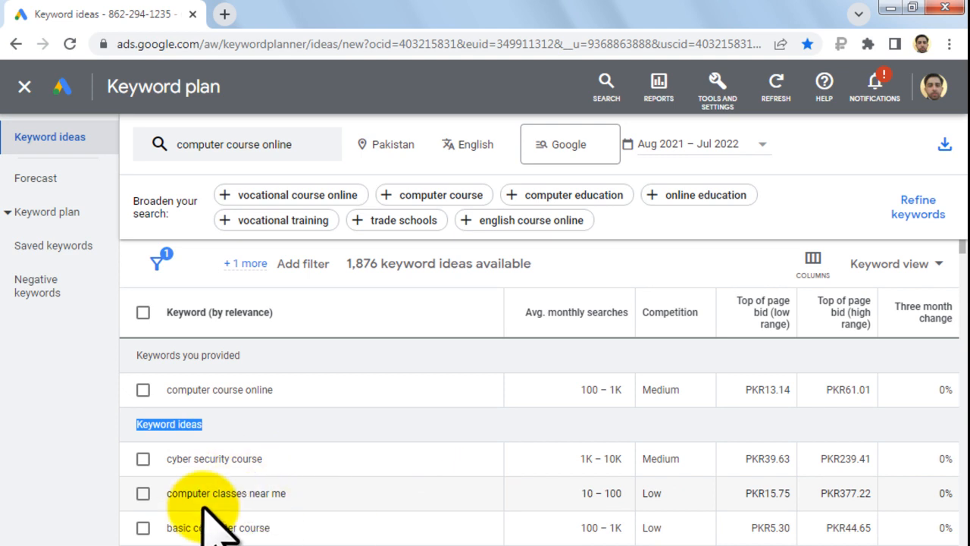
{"action": "left_click_drag", "start_coordinate": [652, 493], "coordinate": [664, 533]}
{"action": "left_click", "coordinate": [658, 535]}
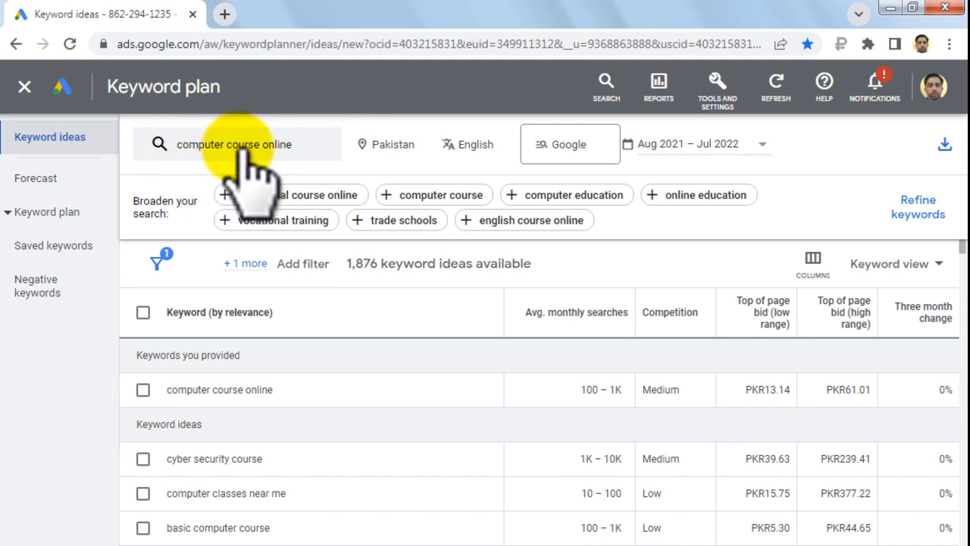
Step: Add the country India to the targeted locations of the keyword search
{"action": "left_click", "coordinate": [427, 144]}
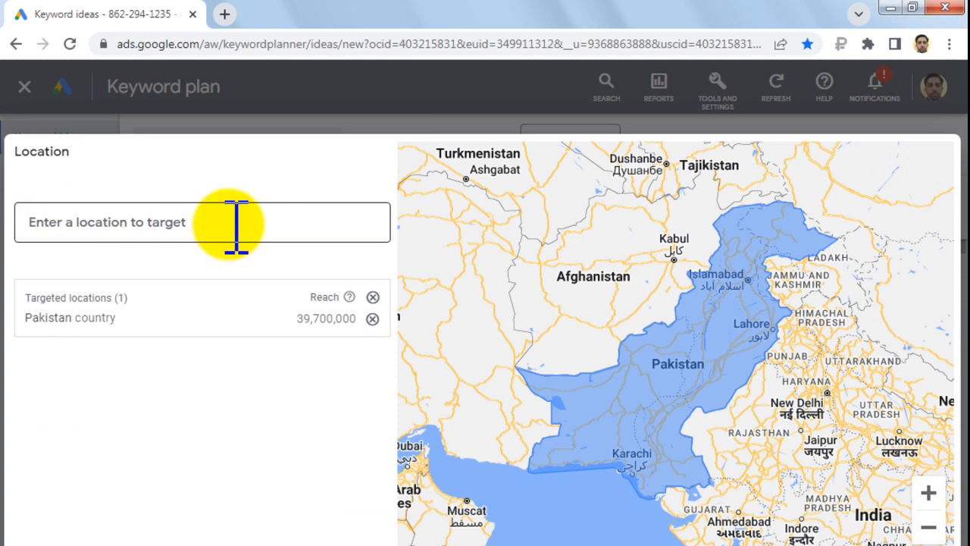
{"action": "left_click", "coordinate": [184, 222]}
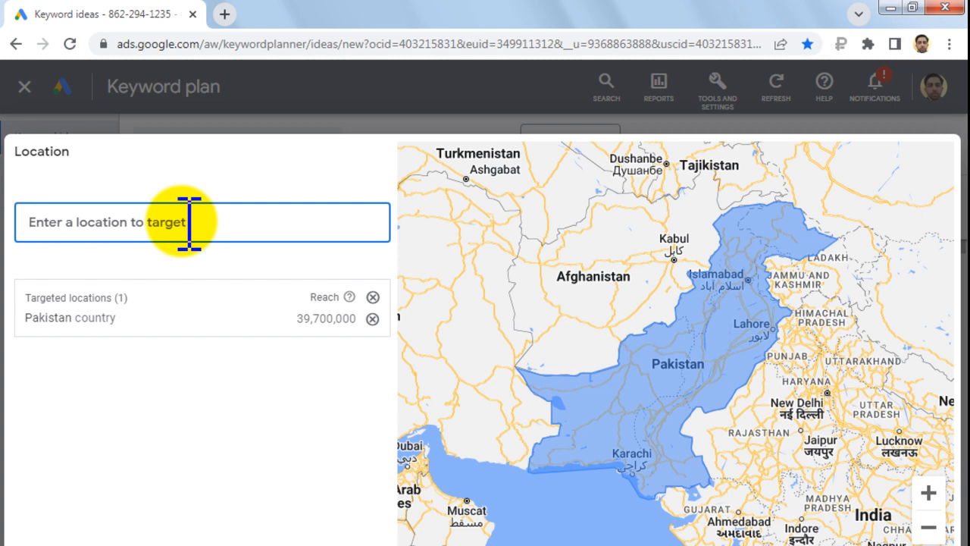
{"action": "type", "text": "indai"}
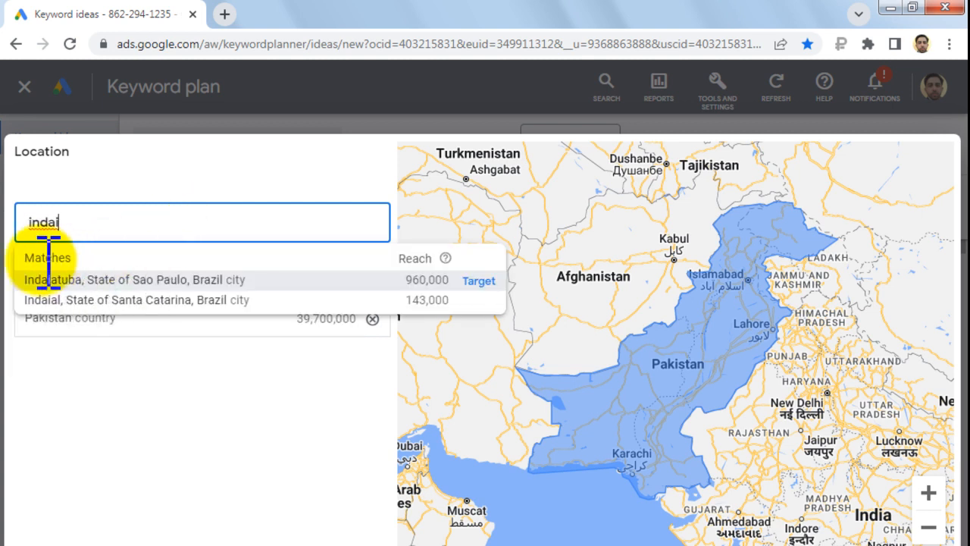
{"action": "left_click_drag", "start_coordinate": [91, 216], "coordinate": [22, 225]}
{"action": "type", "text": "india"}
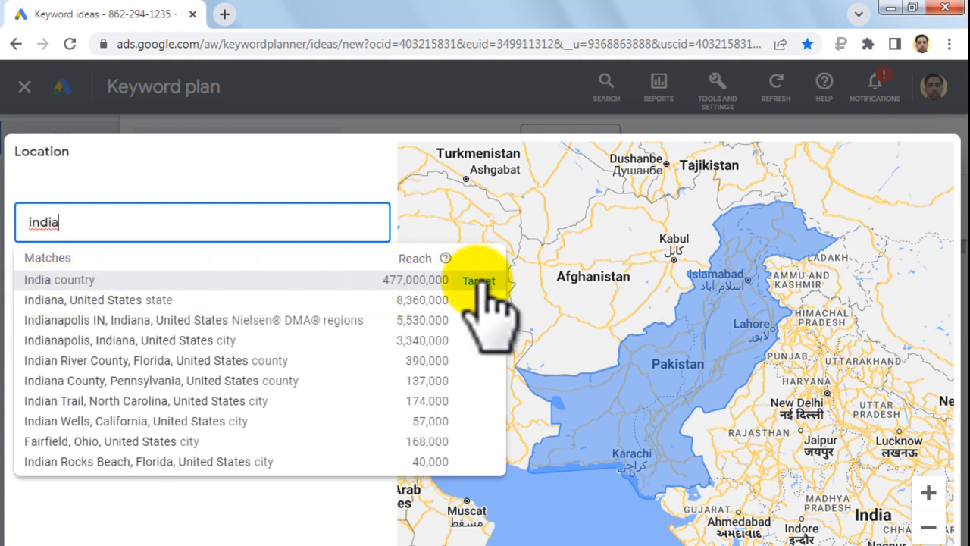
{"action": "left_click", "coordinate": [68, 279]}
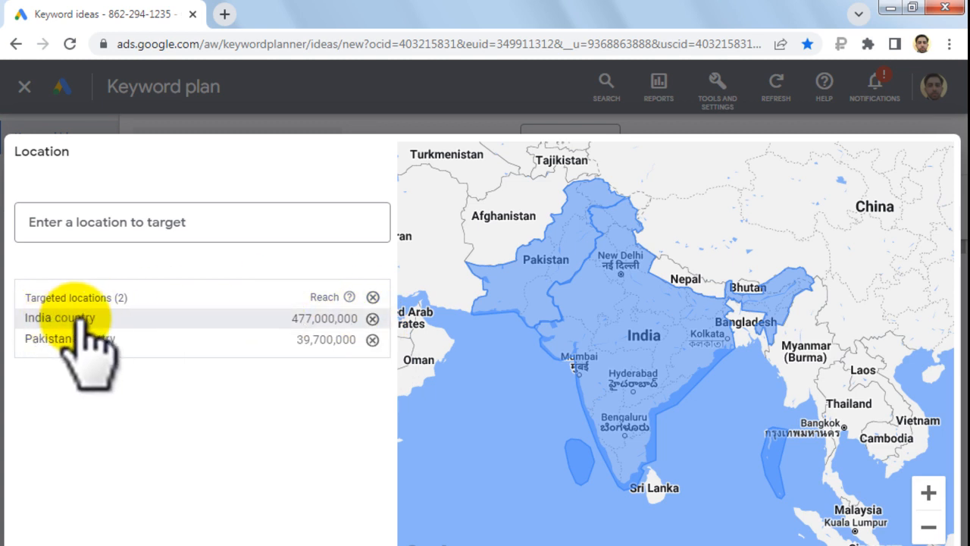
Step: Remove India from the targeted locations and cancel the location changes
{"action": "left_click", "coordinate": [372, 318]}
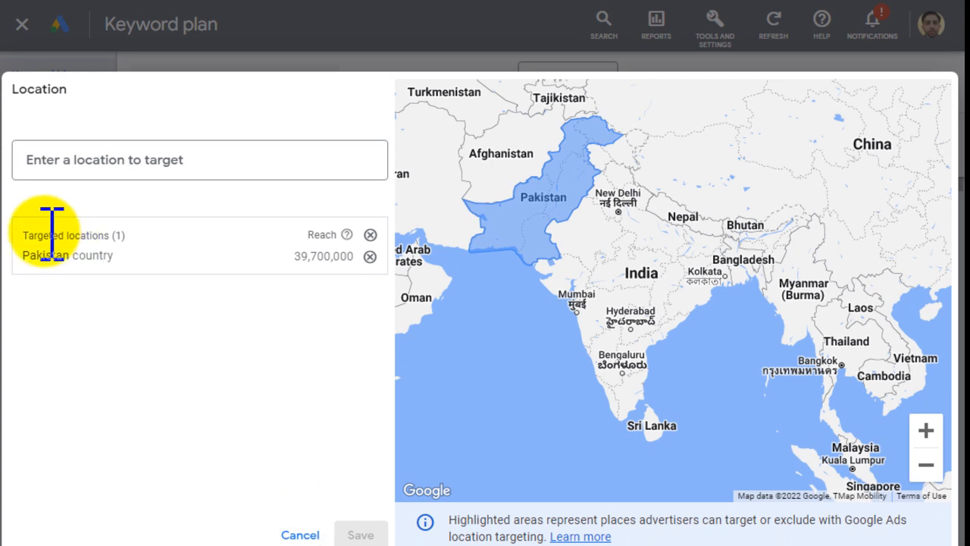
{"action": "left_click", "coordinate": [300, 535]}
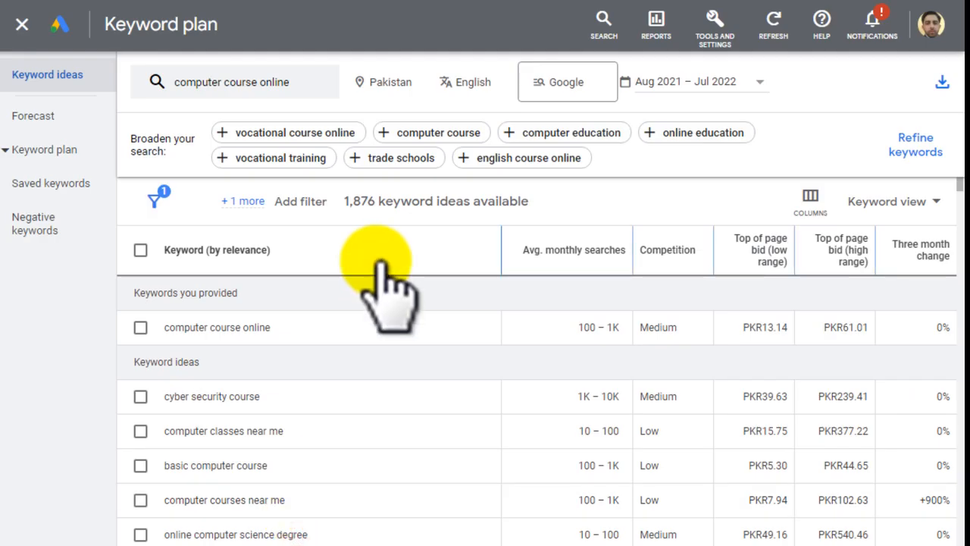
Step: View the available languages and search networks, keeping Google as the network
{"action": "left_click", "coordinate": [484, 82]}
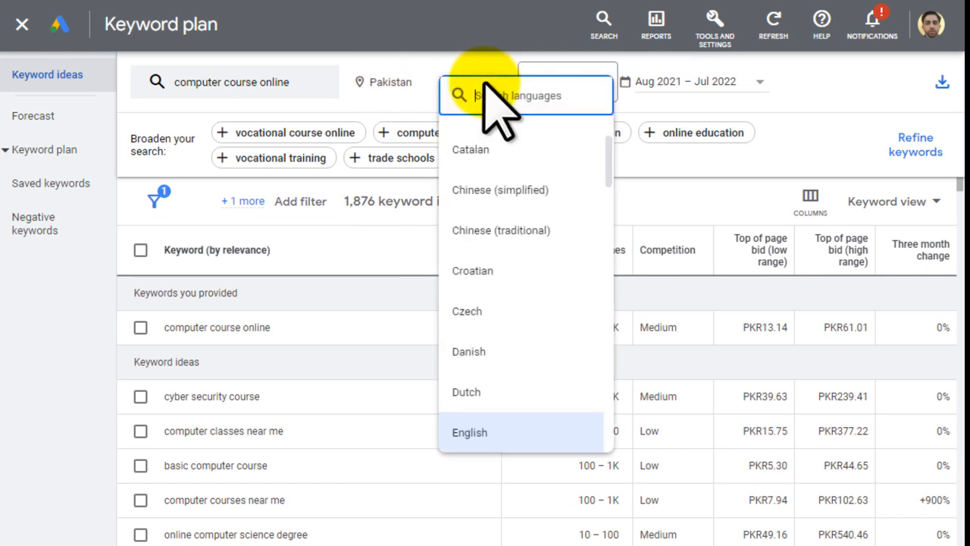
{"action": "left_click", "coordinate": [384, 108]}
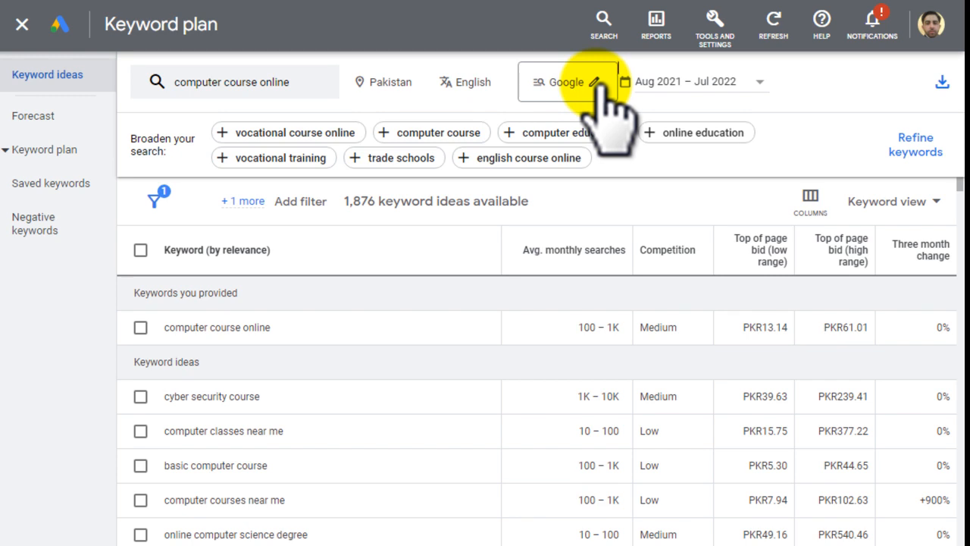
{"action": "left_click", "coordinate": [565, 80]}
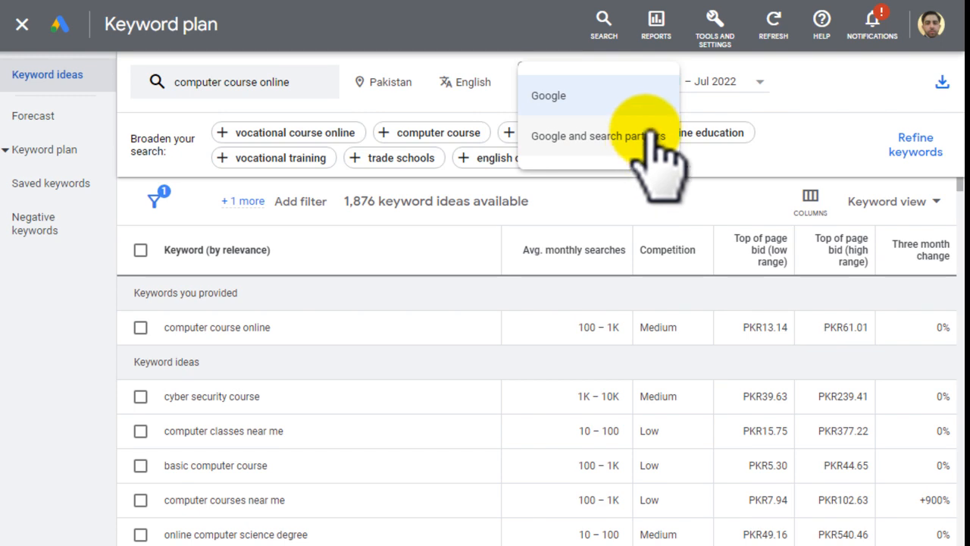
{"action": "left_click", "coordinate": [552, 94]}
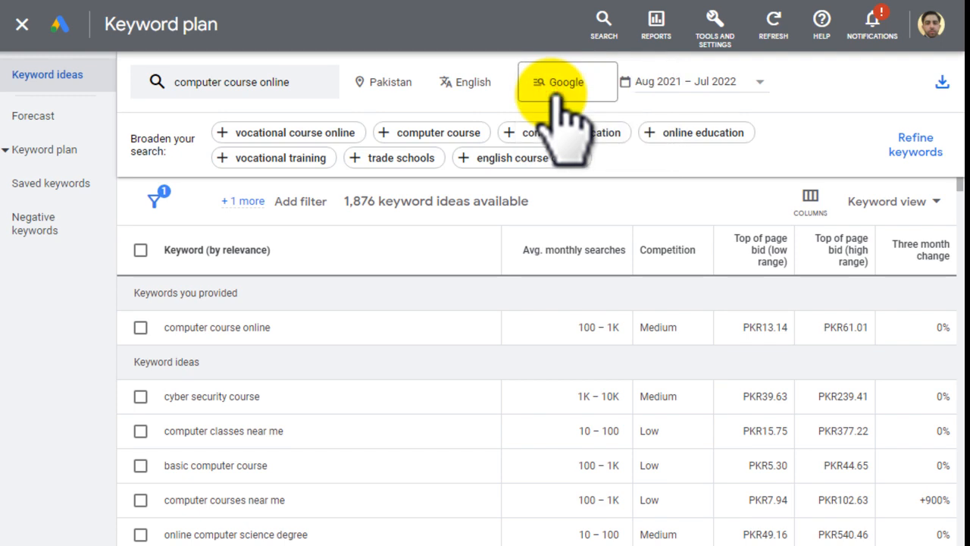
Step: Switch the search network to Google and search partners, and set it back to Google
{"action": "left_click", "coordinate": [598, 80]}
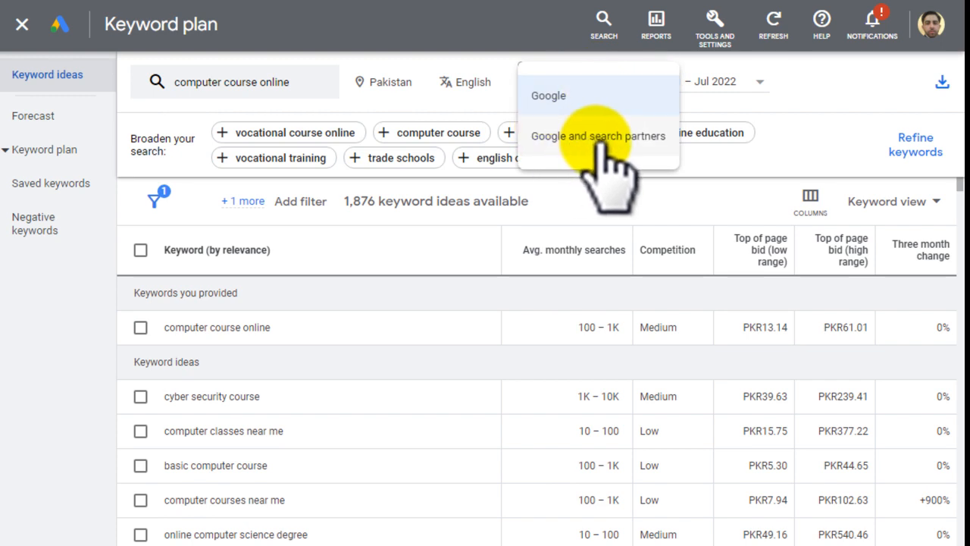
{"action": "left_click", "coordinate": [616, 136]}
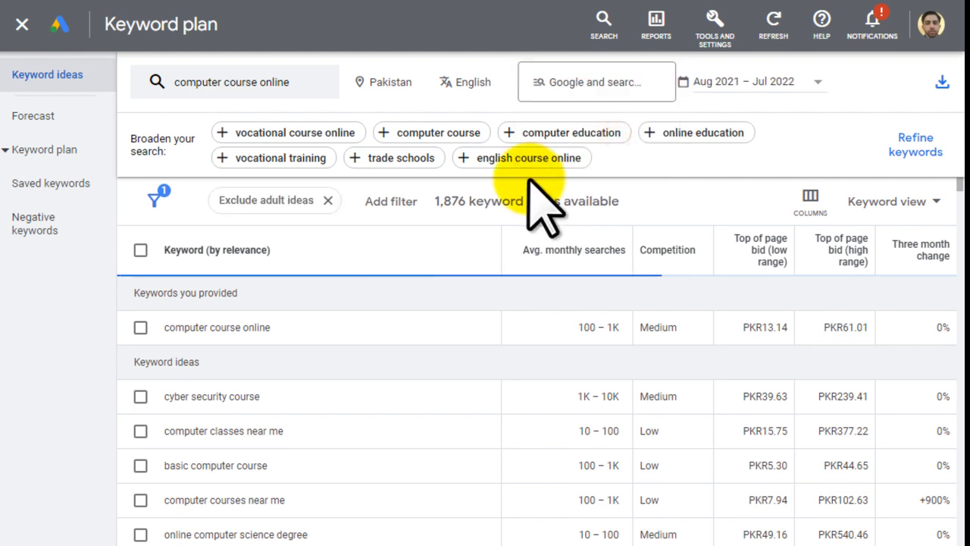
{"action": "left_click", "coordinate": [641, 78]}
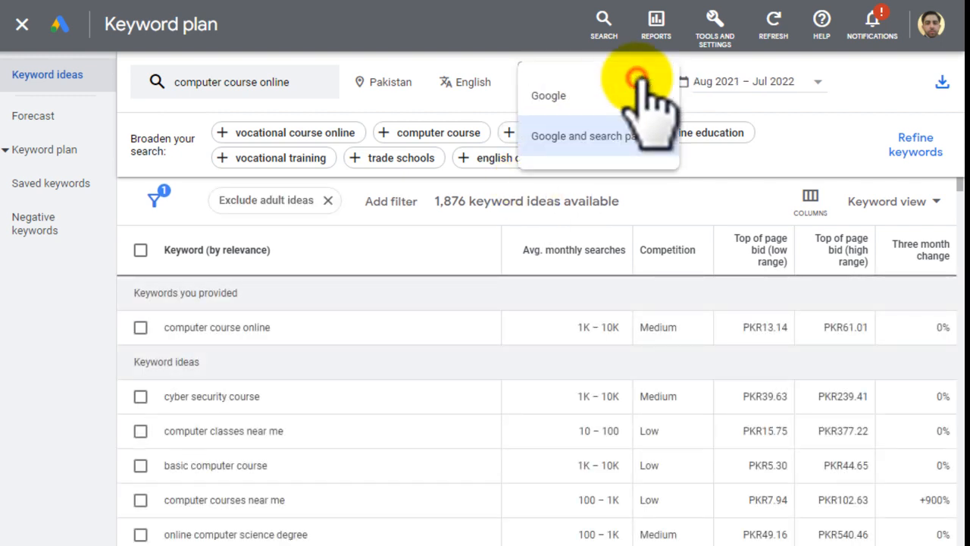
{"action": "left_click", "coordinate": [552, 96]}
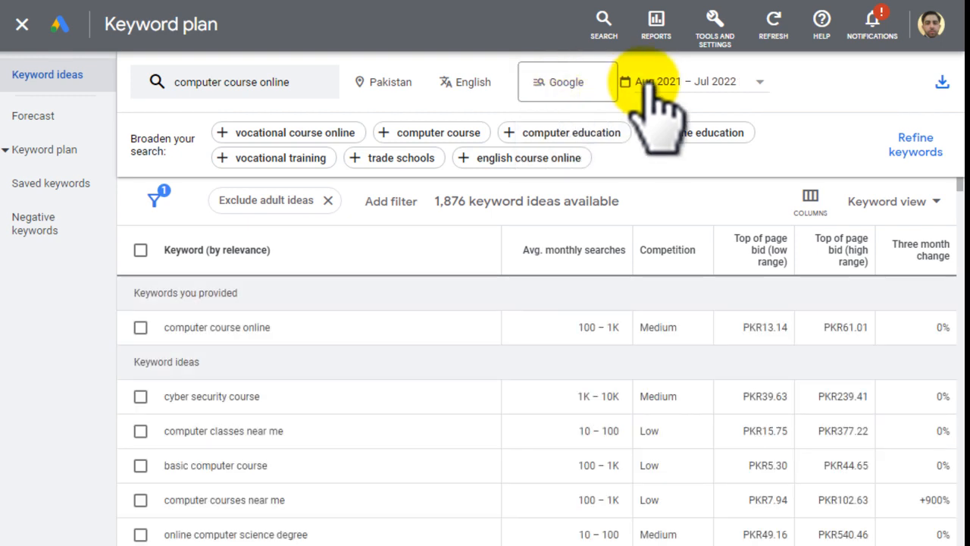
Step: Set the date range of the keyword statistics to the last 12 months
{"action": "left_click", "coordinate": [761, 82]}
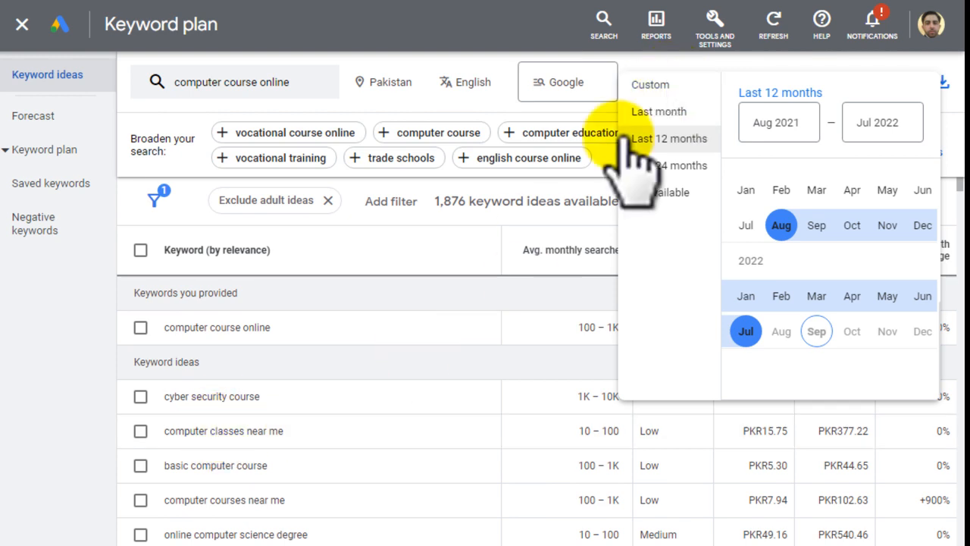
{"action": "left_click", "coordinate": [693, 137]}
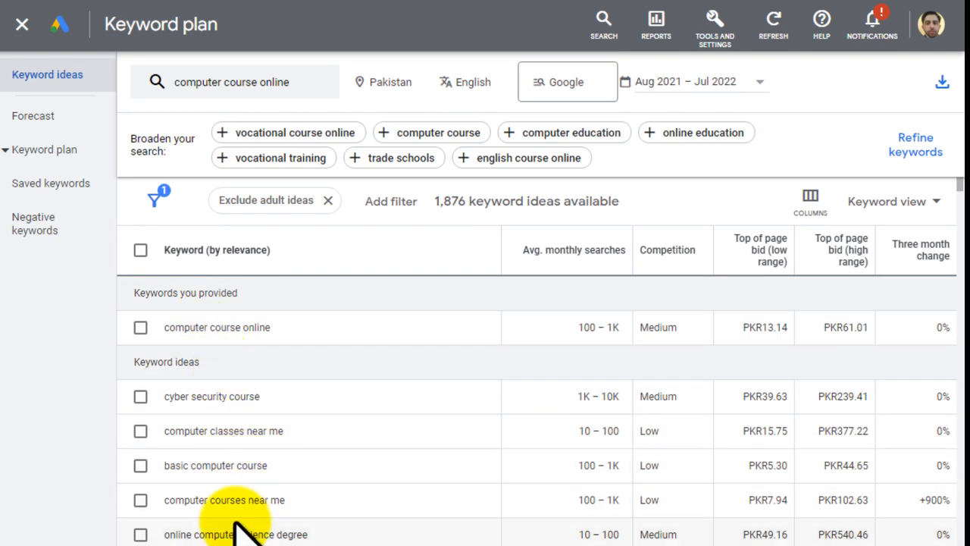
Step: Examine the average monthly searches of "computer course online" and the first three keyword ideas
{"action": "mouse_move", "coordinate": [601, 252]}
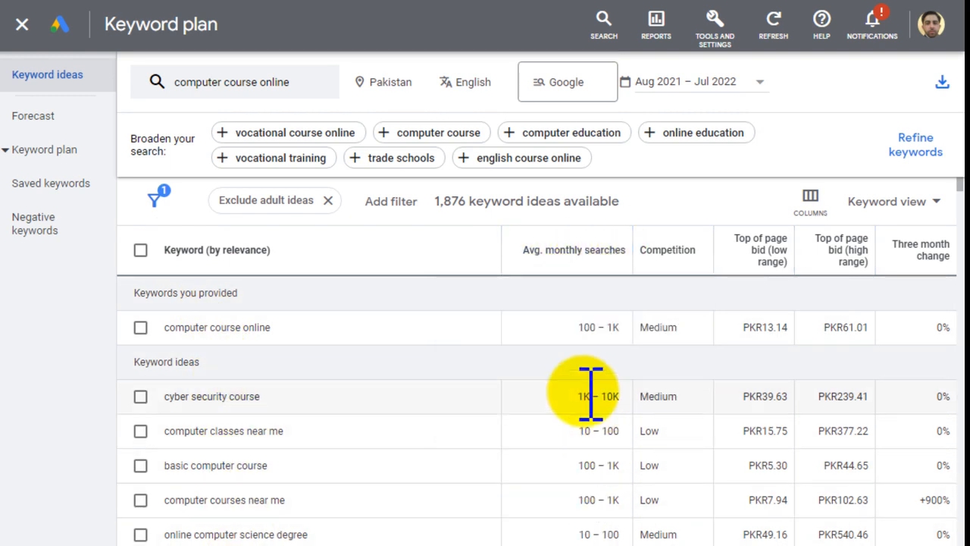
{"action": "left_click_drag", "start_coordinate": [570, 327], "coordinate": [622, 327]}
{"action": "left_click_drag", "start_coordinate": [577, 396], "coordinate": [626, 397]}
{"action": "left_click_drag", "start_coordinate": [579, 431], "coordinate": [620, 430]}
{"action": "left_click_drag", "start_coordinate": [570, 465], "coordinate": [620, 465]}
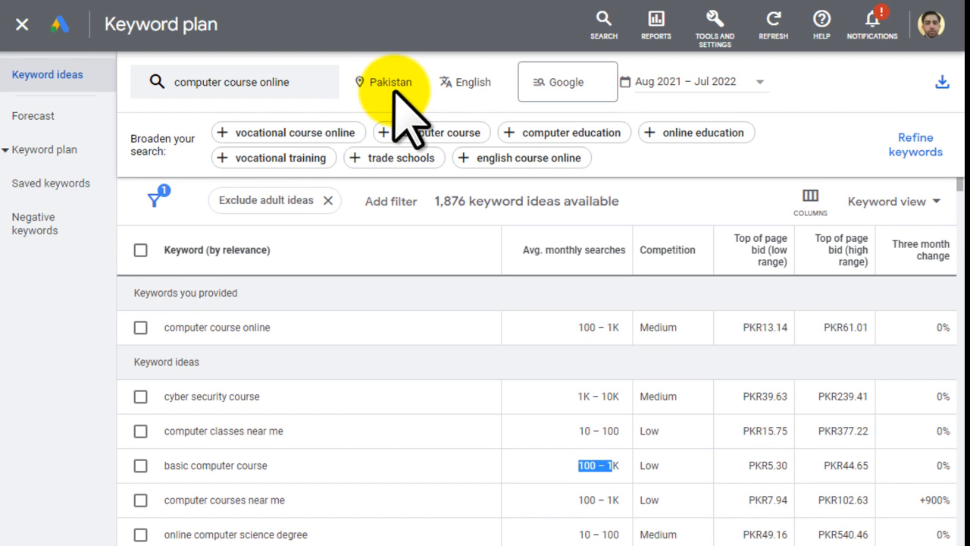
Step: Compare the competition of "computer course online", "cyber security course" and "computer classes near me", including the last one's monthly searches
{"action": "mouse_move", "coordinate": [670, 250]}
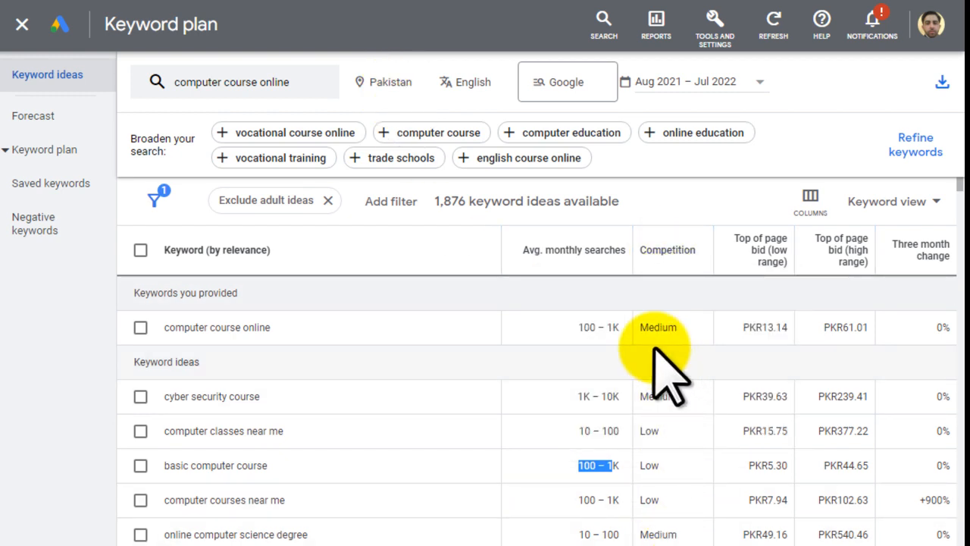
{"action": "left_click_drag", "start_coordinate": [640, 327], "coordinate": [682, 327]}
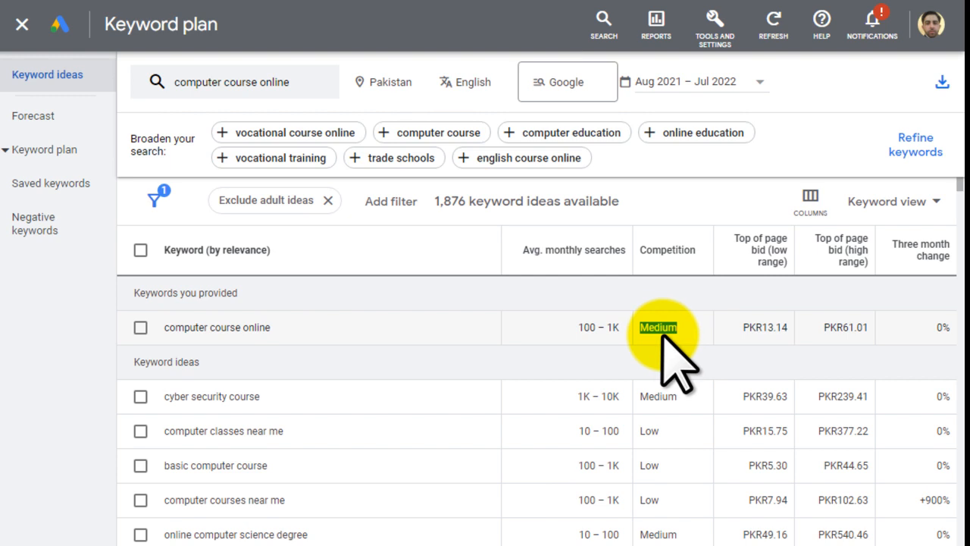
{"action": "left_click", "coordinate": [186, 398]}
{"action": "left_click_drag", "start_coordinate": [194, 398], "coordinate": [253, 396]}
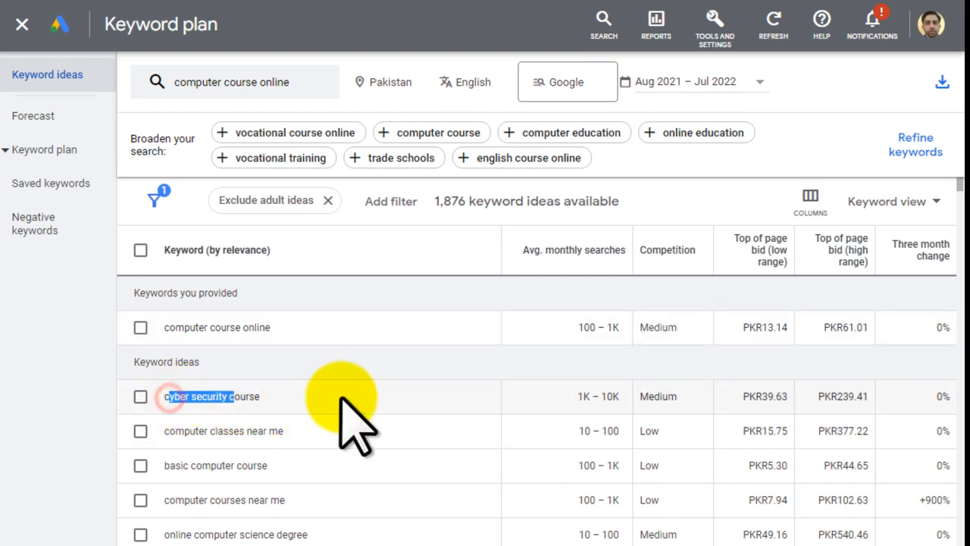
{"action": "left_click_drag", "start_coordinate": [637, 396], "coordinate": [686, 396]}
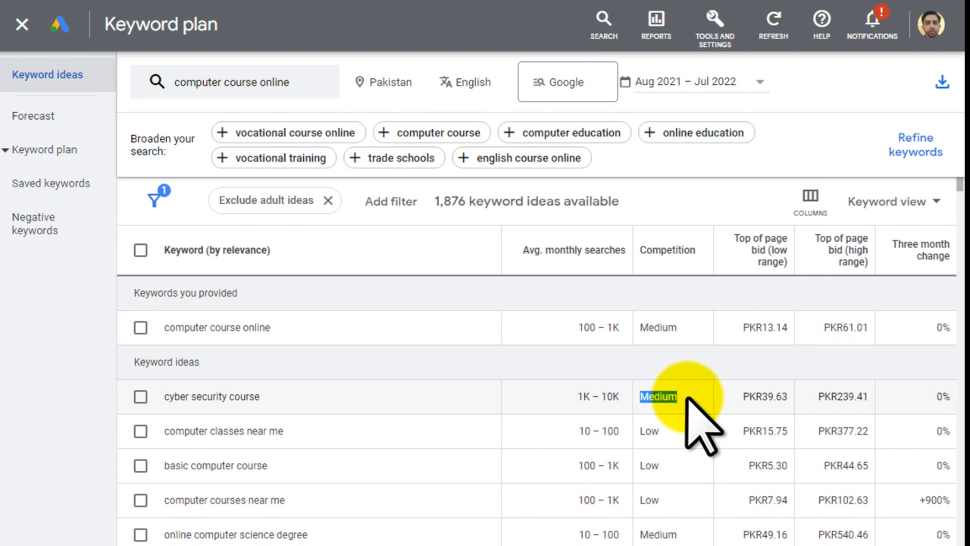
{"action": "left_click", "coordinate": [156, 431]}
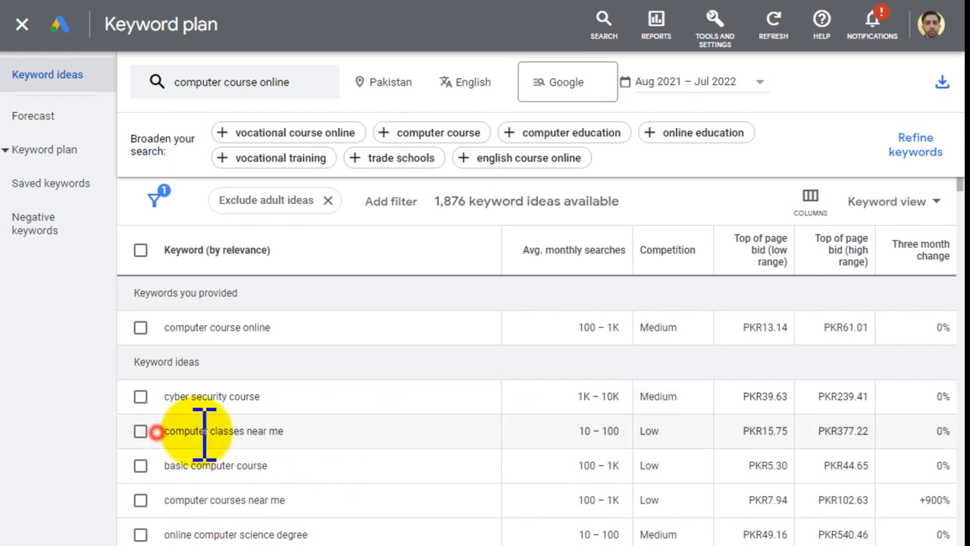
{"action": "left_click_drag", "start_coordinate": [233, 430], "coordinate": [285, 432]}
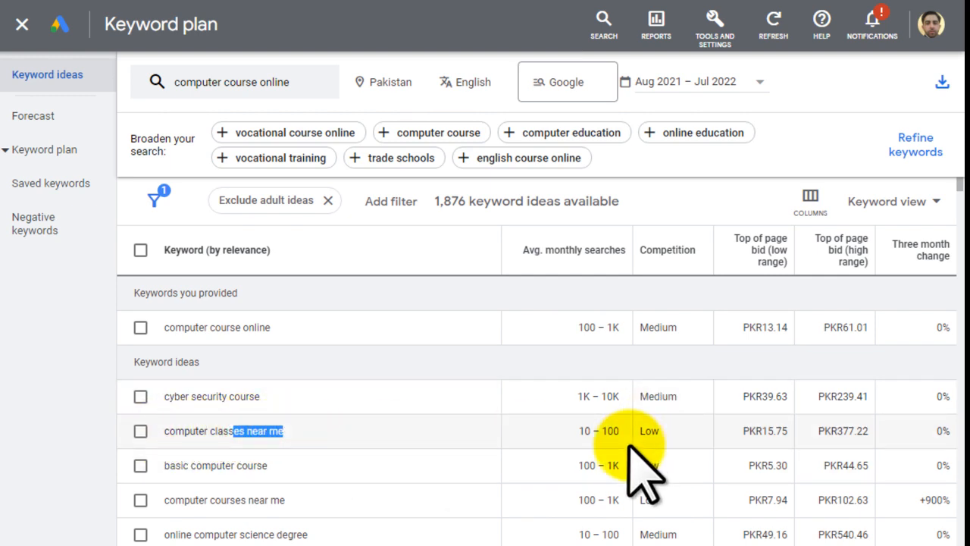
{"action": "left_click_drag", "start_coordinate": [639, 431], "coordinate": [671, 434]}
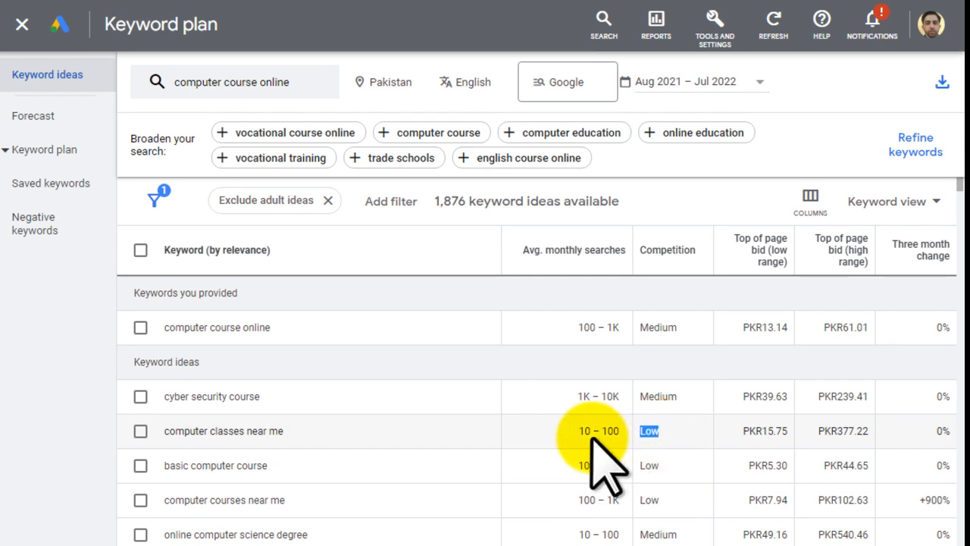
{"action": "left_click_drag", "start_coordinate": [566, 432], "coordinate": [620, 433]}
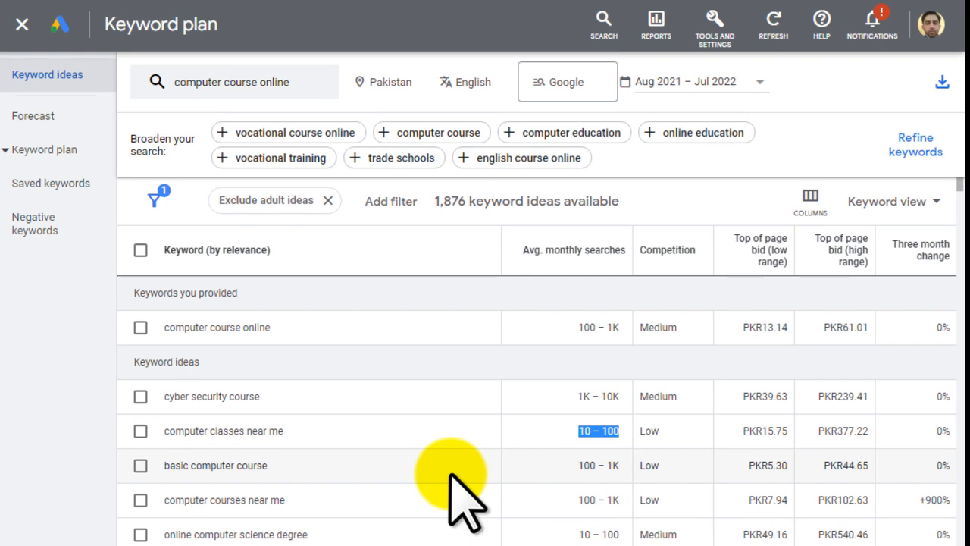
Step: After checking the keyword list in Excel, rerun the Keyword Planner search with the keyword "computer course"
{"action": "key", "text": "alt+Tab"}
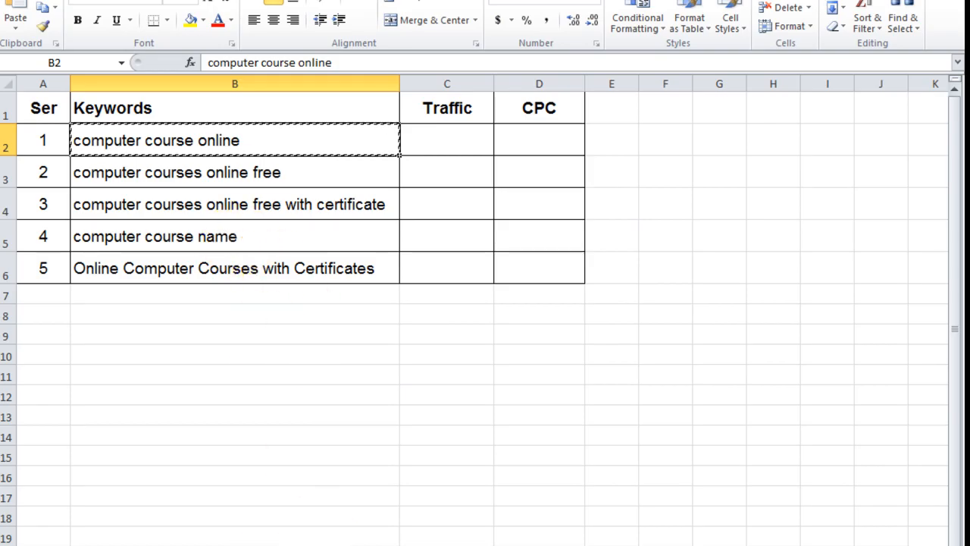
{"action": "left_click", "coordinate": [330, 545]}
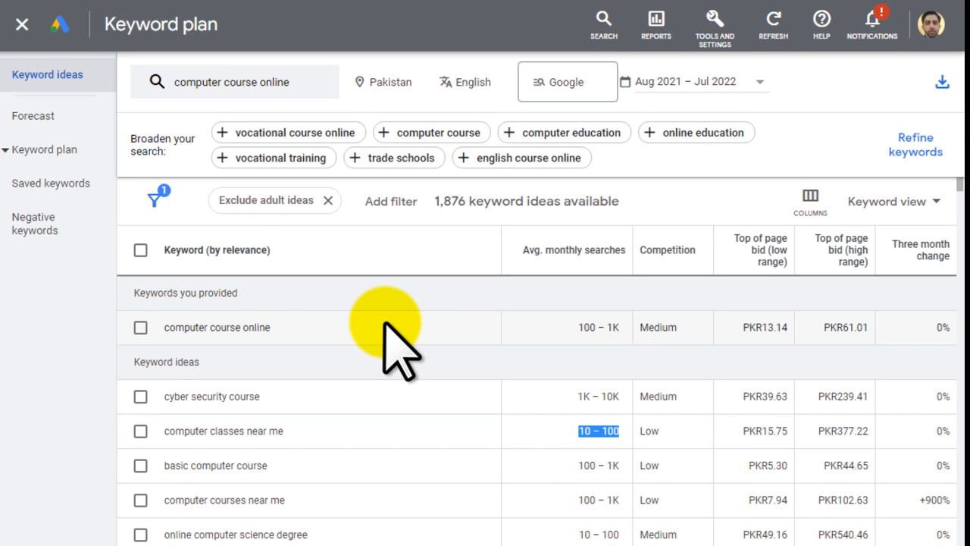
{"action": "left_click", "coordinate": [251, 84]}
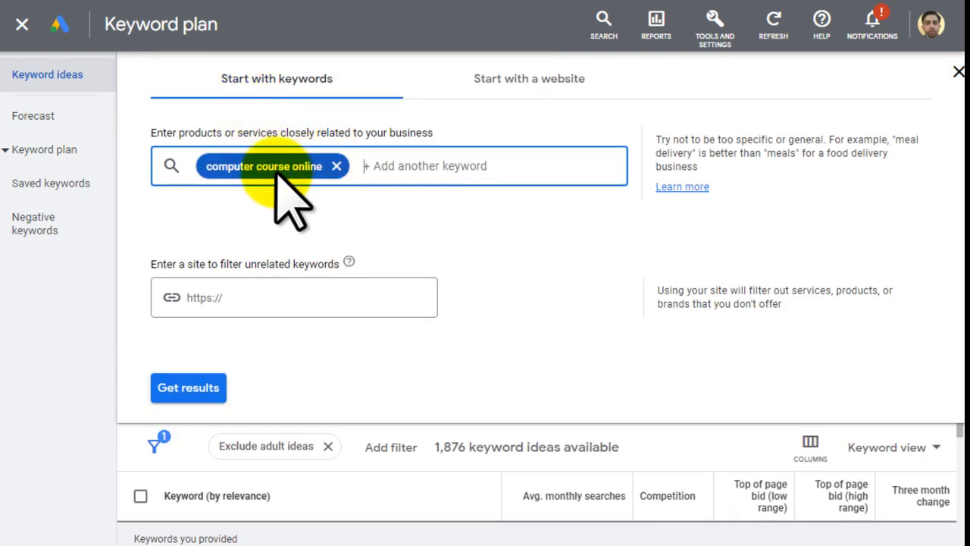
{"action": "left_click", "coordinate": [244, 168]}
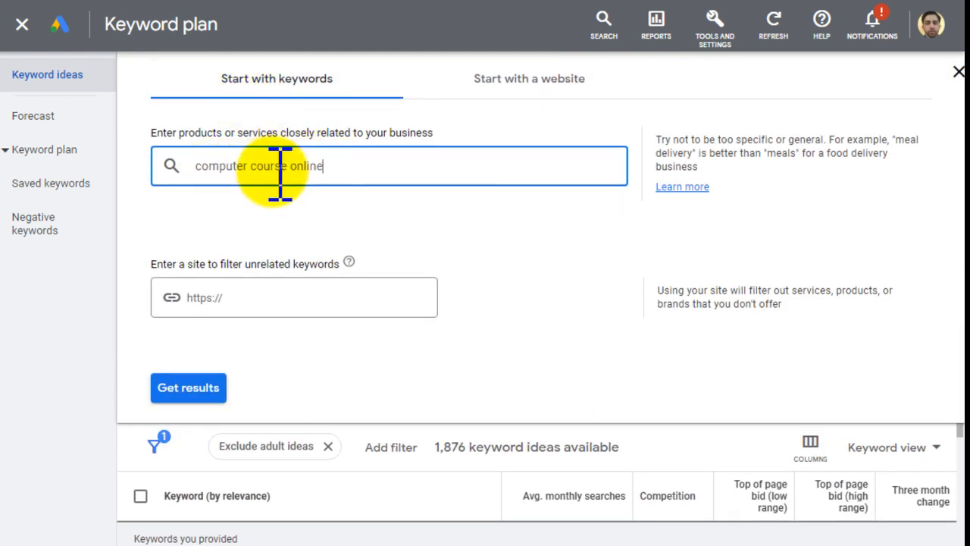
{"action": "left_click_drag", "start_coordinate": [292, 167], "coordinate": [374, 166]}
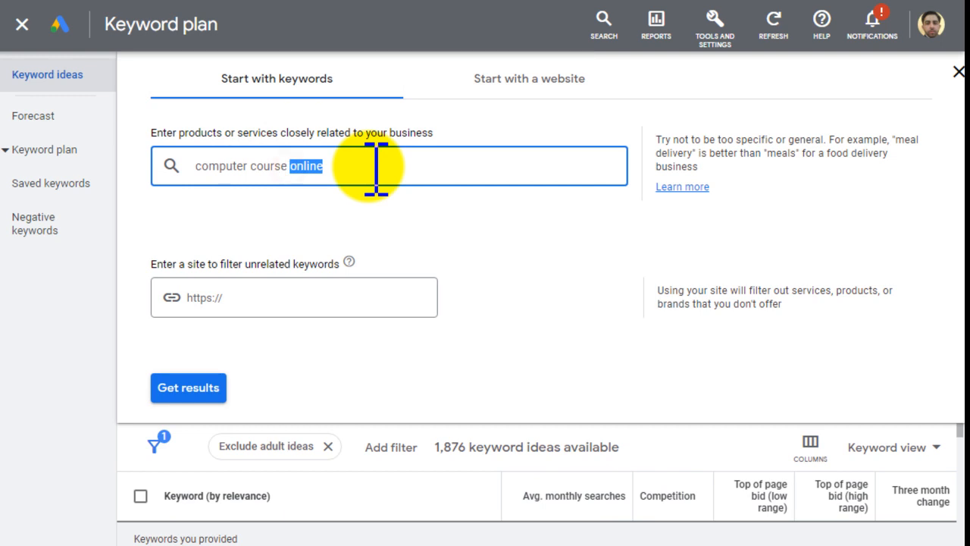
{"action": "key", "text": "BackSpace"}
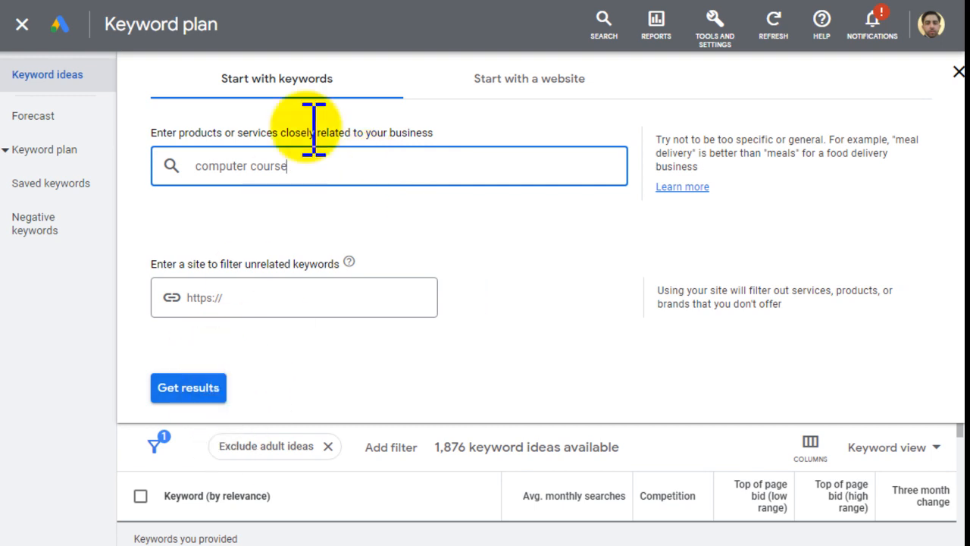
{"action": "left_click", "coordinate": [197, 388]}
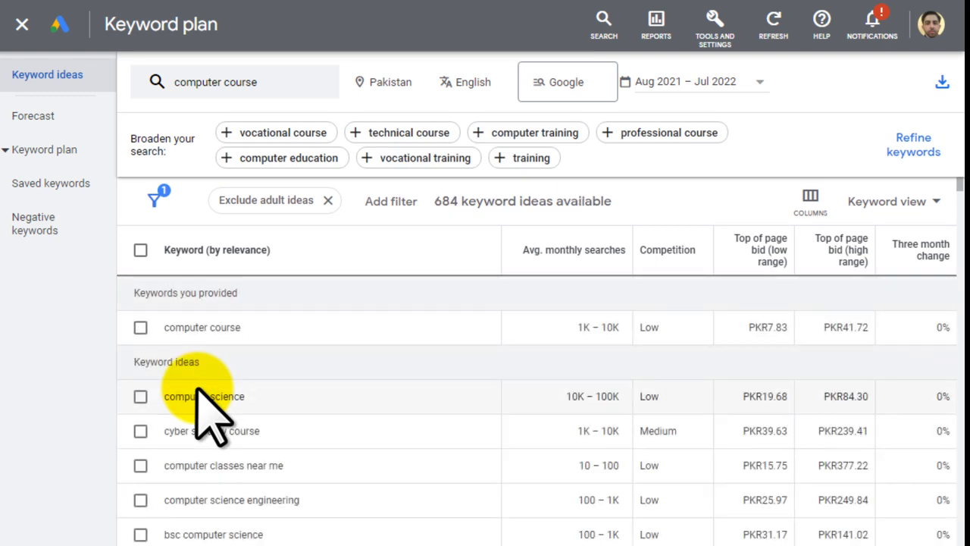
Step: Examine the average monthly searches and competition of the provided keyword "computer course"
{"action": "left_click_drag", "start_coordinate": [162, 327], "coordinate": [243, 327]}
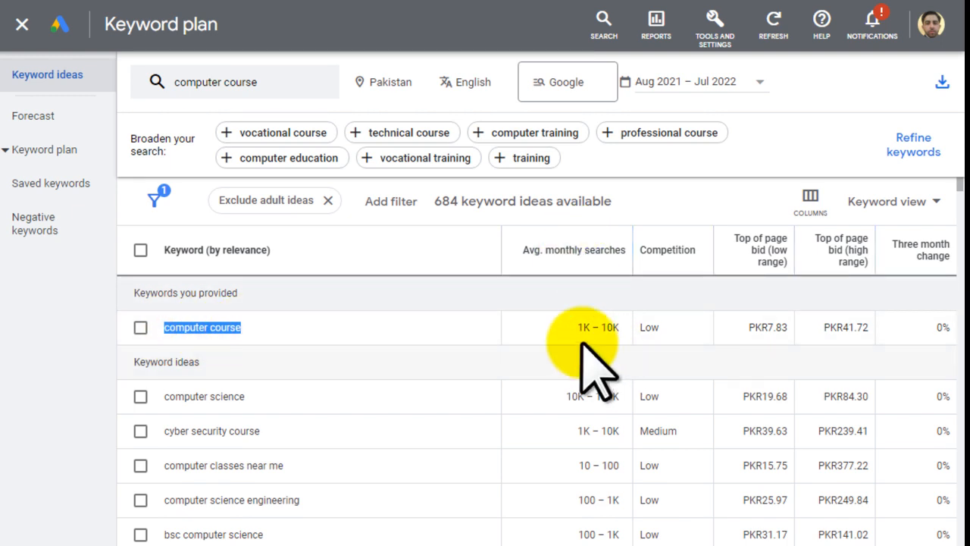
{"action": "left_click_drag", "start_coordinate": [578, 327], "coordinate": [628, 329]}
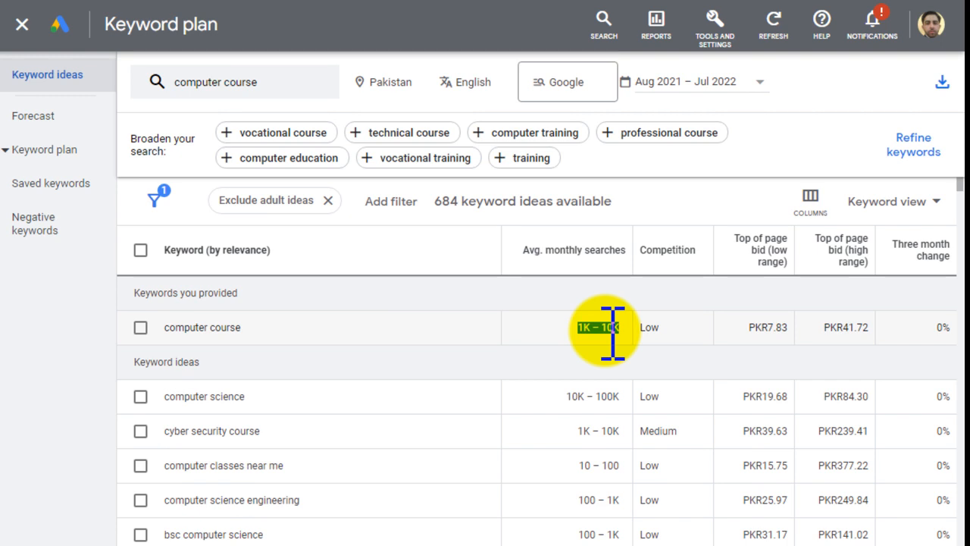
{"action": "left_click_drag", "start_coordinate": [643, 328], "coordinate": [658, 328]}
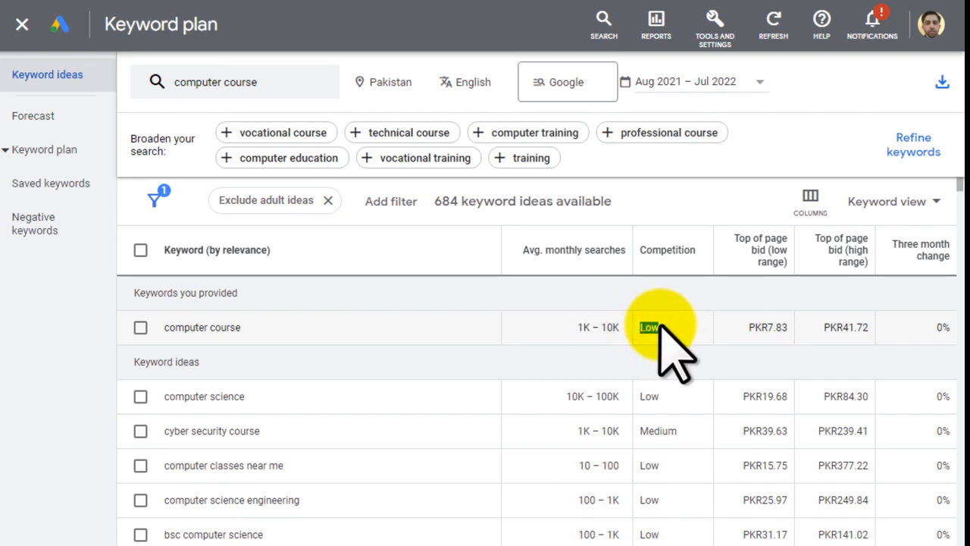
{"action": "left_click_drag", "start_coordinate": [576, 328], "coordinate": [619, 329]}
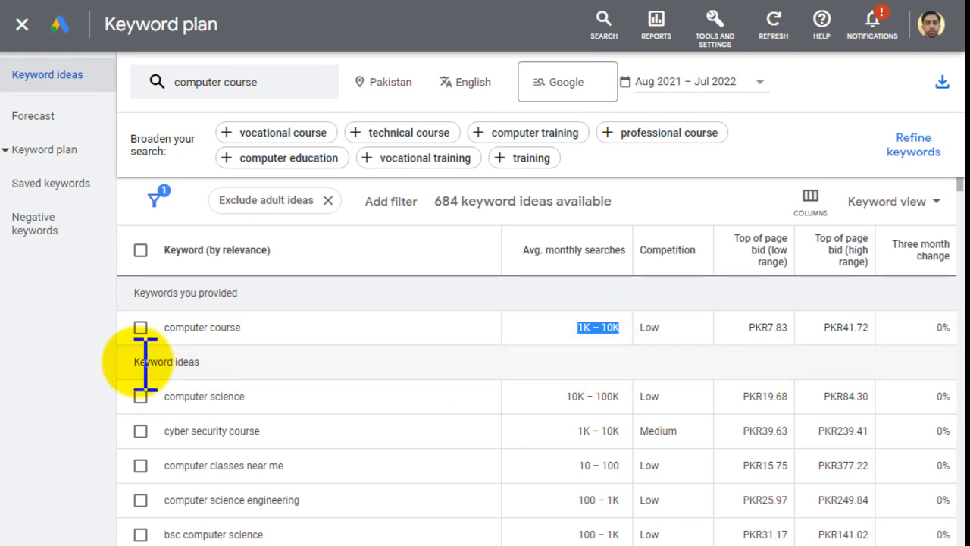
Step: Review the keyword ideas for "computer course", such as "computer science", and the monthly searches of "bachelor of computer science"
{"action": "left_click_drag", "start_coordinate": [134, 364], "coordinate": [211, 366]}
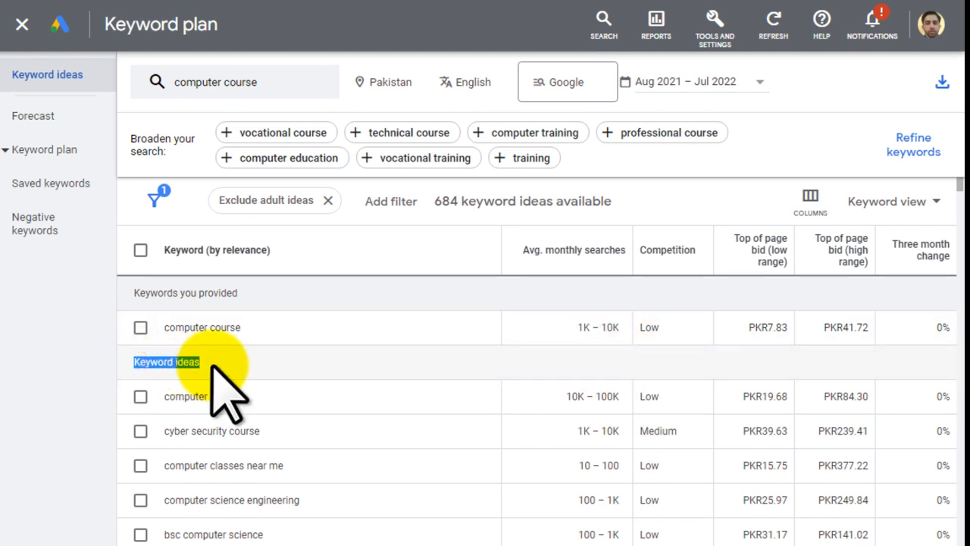
{"action": "left_click_drag", "start_coordinate": [175, 397], "coordinate": [256, 401]}
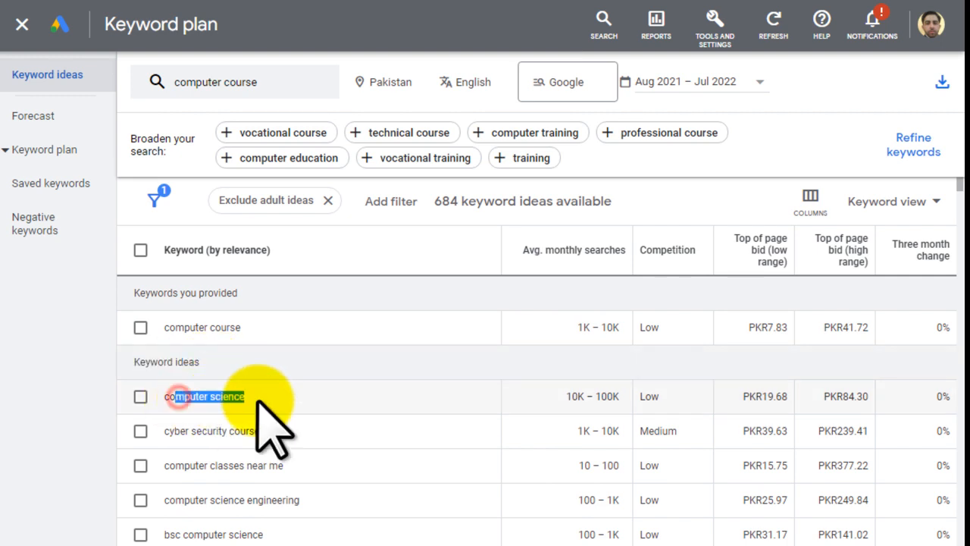
{"action": "left_click_drag", "start_coordinate": [165, 464], "coordinate": [253, 465]}
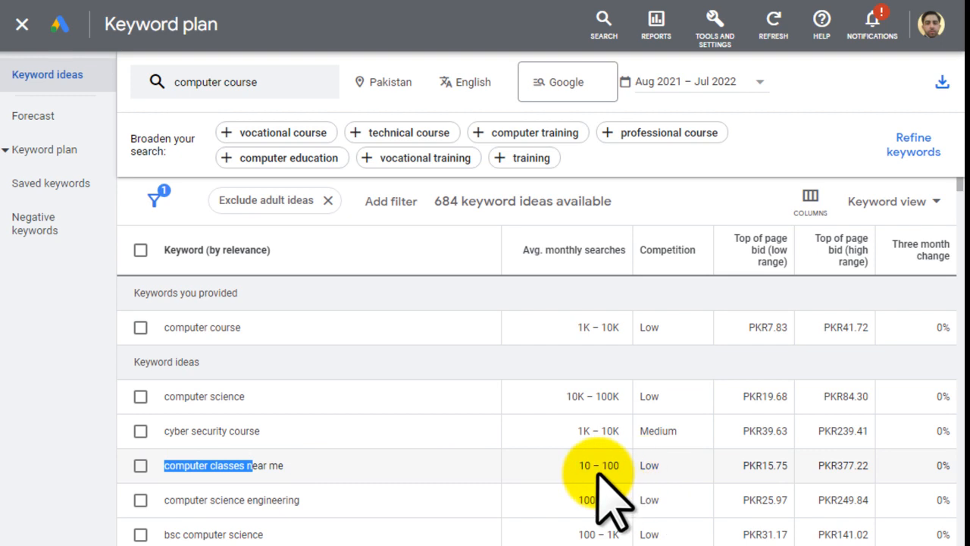
{"action": "scroll", "coordinate": [599, 476], "scroll_direction": "down", "scroll_amount": 4}
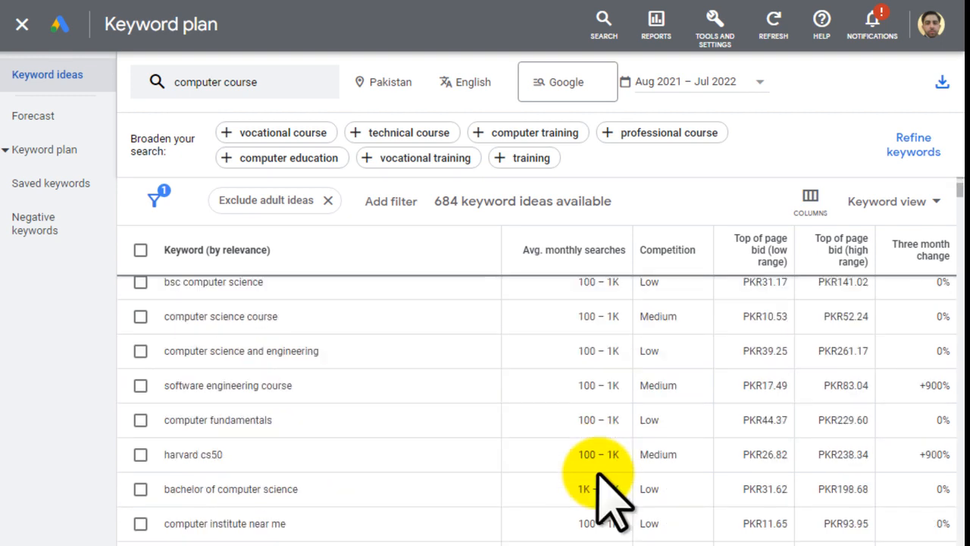
{"action": "left_click_drag", "start_coordinate": [575, 489], "coordinate": [620, 493]}
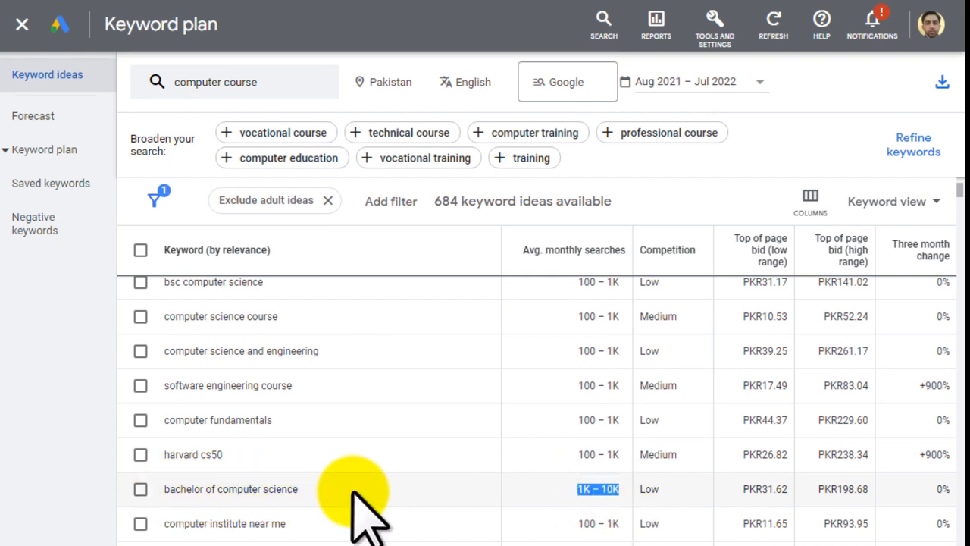
{"action": "scroll", "coordinate": [353, 492], "scroll_direction": "up", "scroll_amount": 4}
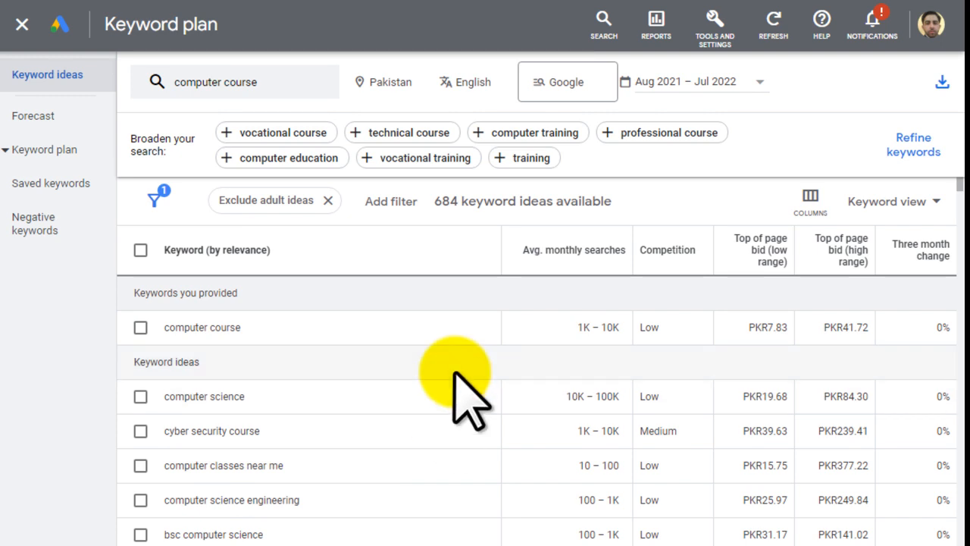
Step: Check the competition of "computer science" and browse through the rest of the keyword ideas list
{"action": "double_click", "coordinate": [643, 396]}
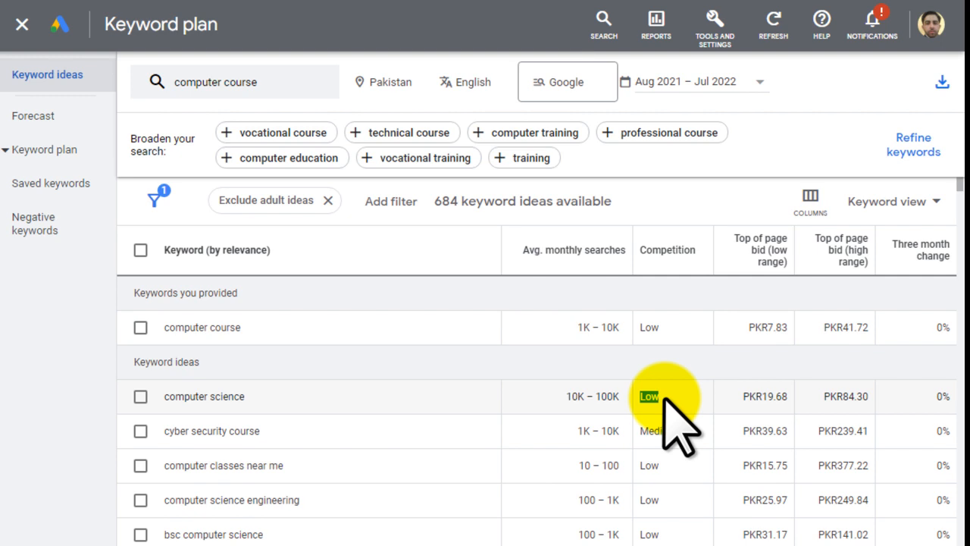
{"action": "scroll", "coordinate": [644, 515], "scroll_direction": "down", "scroll_amount": 5}
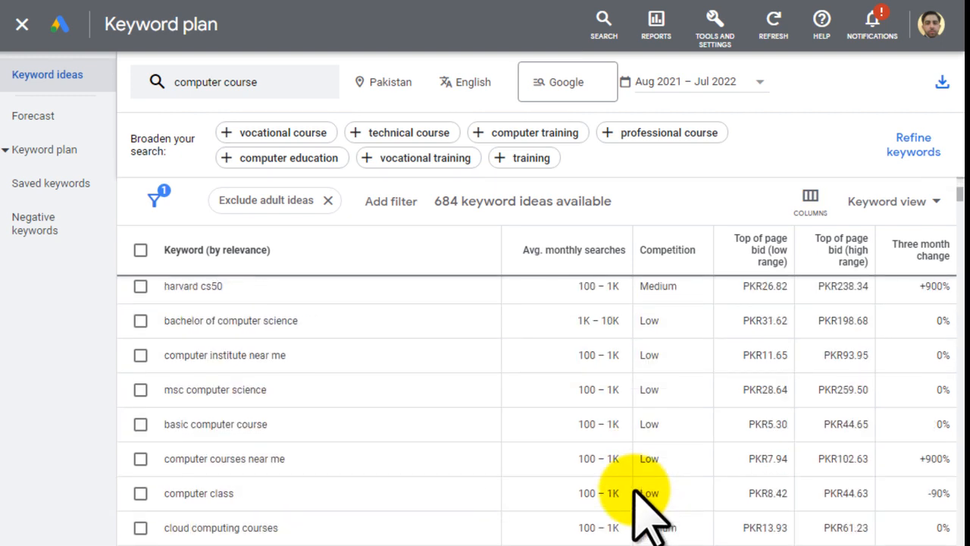
{"action": "scroll", "coordinate": [644, 515], "scroll_direction": "up", "scroll_amount": 5}
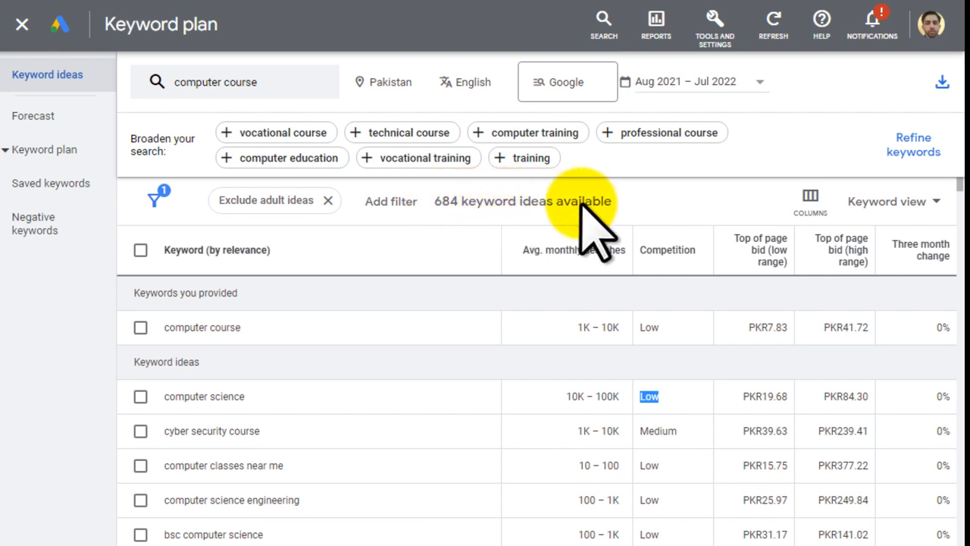
{"action": "scroll", "coordinate": [692, 462], "scroll_direction": "down", "scroll_amount": 15}
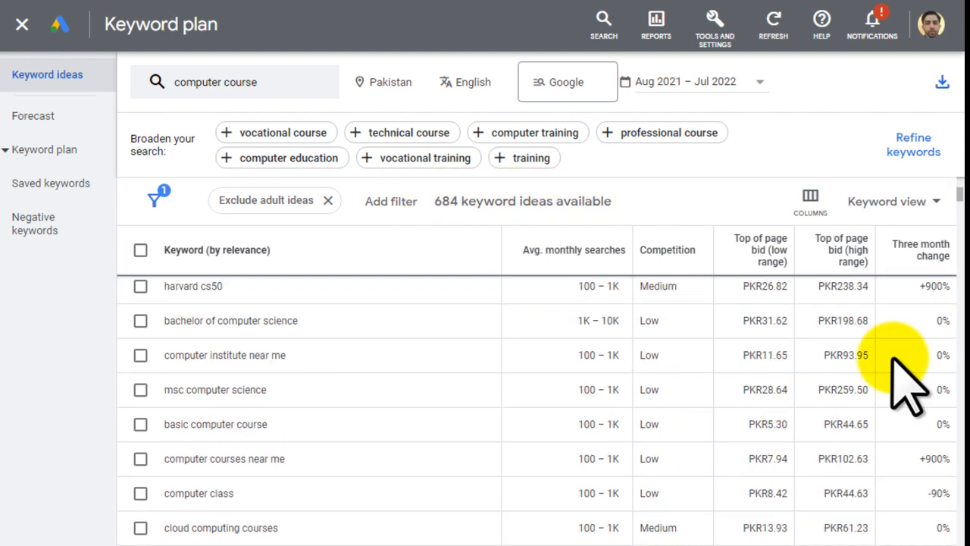
{"action": "scroll", "coordinate": [406, 485], "scroll_direction": "down", "scroll_amount": 10}
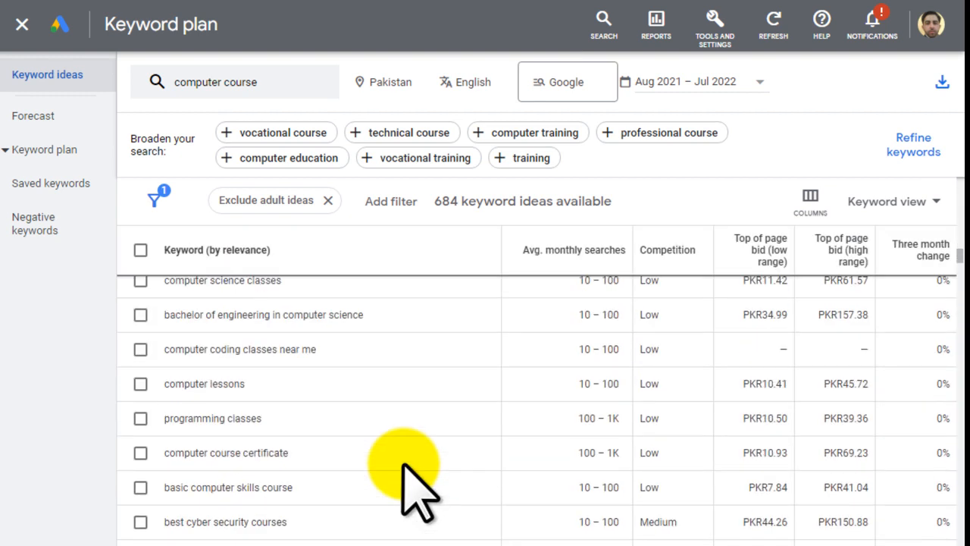
{"action": "scroll", "coordinate": [410, 489], "scroll_direction": "down", "scroll_amount": 10}
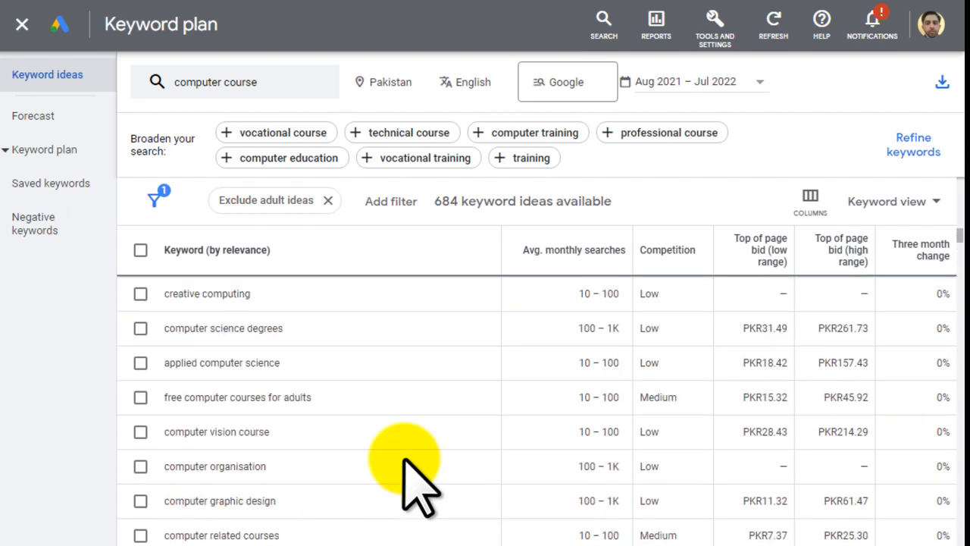
Step: Filter the "computer course" keyword ideas to show only those with Low competition
{"action": "scroll", "coordinate": [404, 459], "scroll_direction": "up", "scroll_amount": 20}
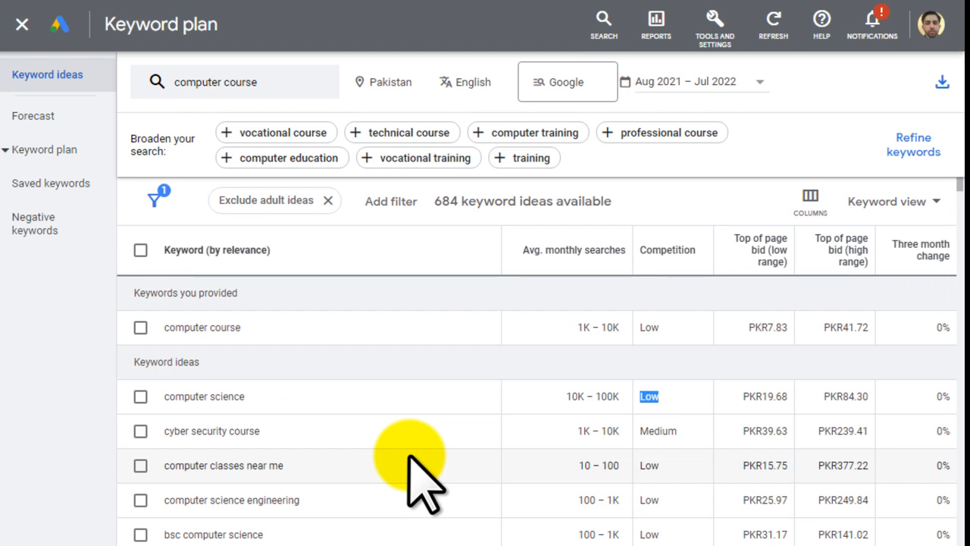
{"action": "left_click", "coordinate": [390, 200]}
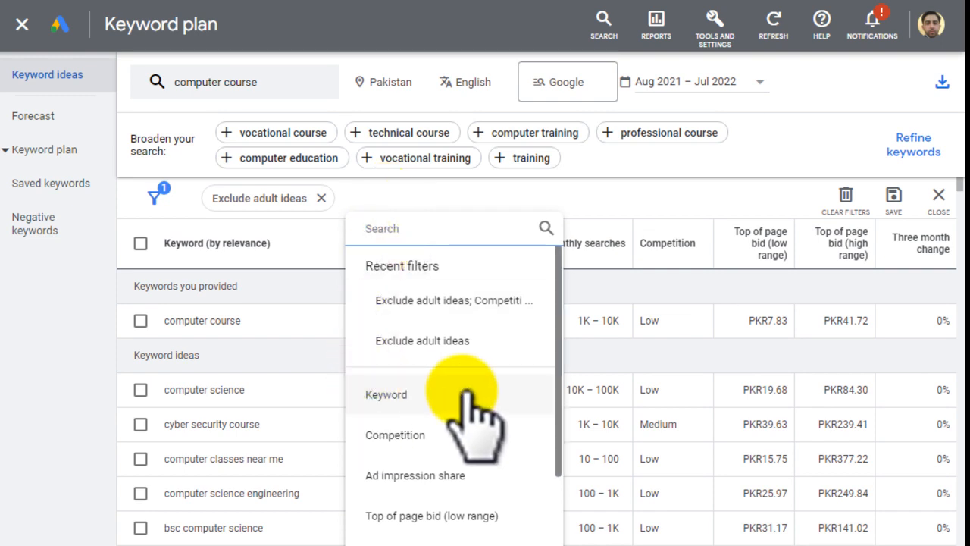
{"action": "left_click", "coordinate": [414, 436]}
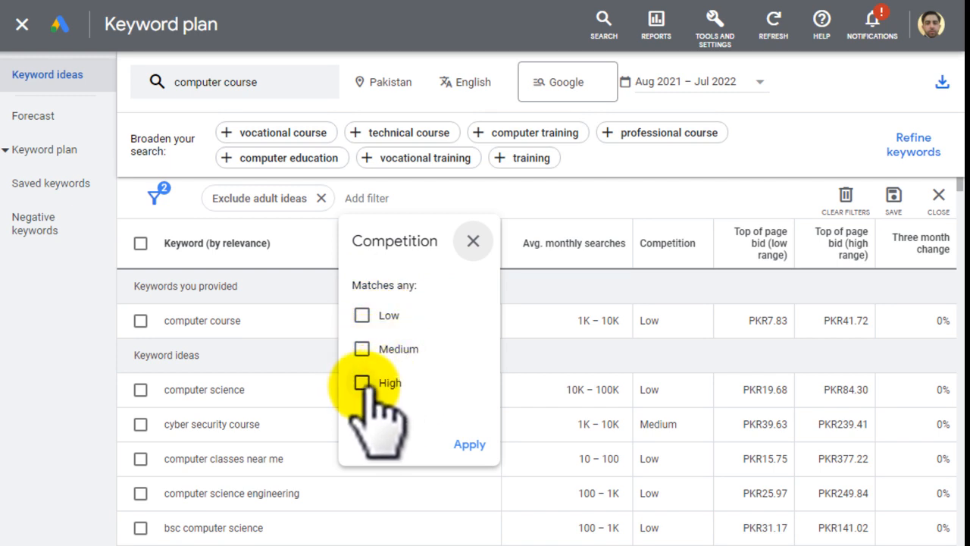
{"action": "left_click", "coordinate": [362, 316]}
{"action": "left_click", "coordinate": [458, 454]}
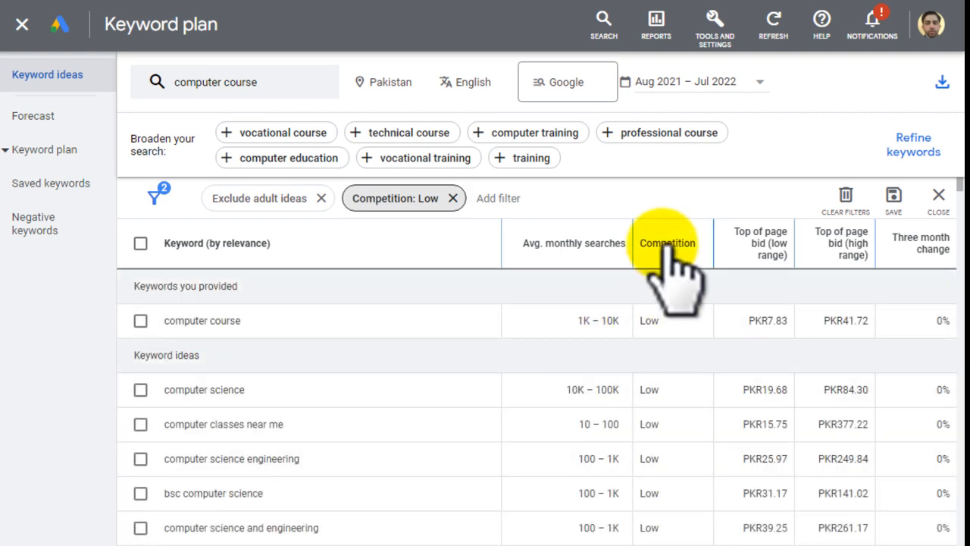
Step: After browsing the low-competition keyword ideas, sort them by average monthly searches from highest to lowest
{"action": "mouse_move", "coordinate": [664, 241]}
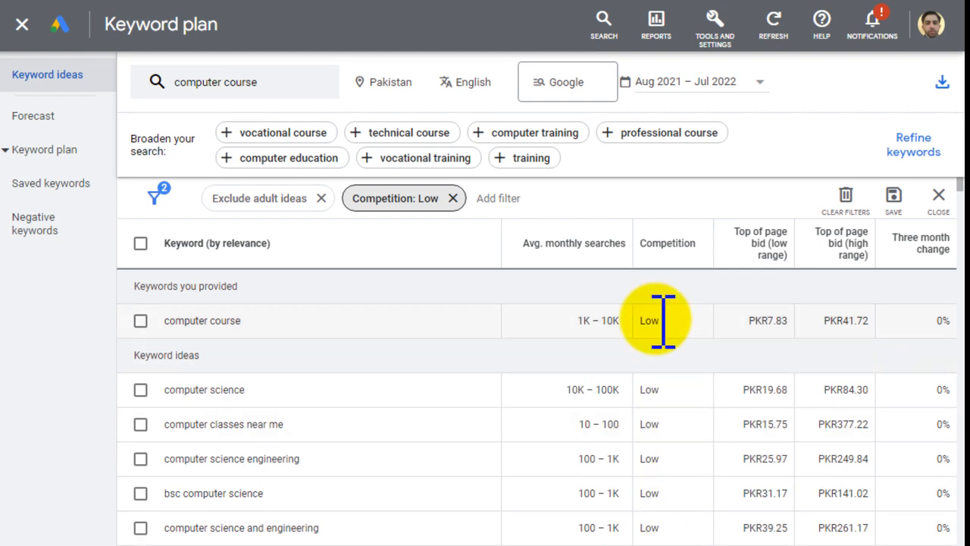
{"action": "scroll", "coordinate": [653, 447], "scroll_direction": "down", "scroll_amount": 10}
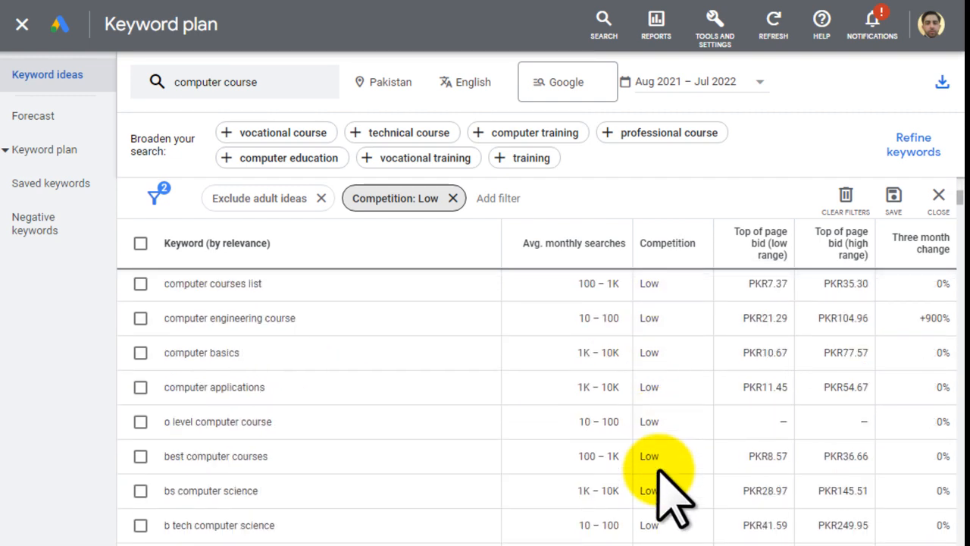
{"action": "scroll", "coordinate": [658, 470], "scroll_direction": "down", "scroll_amount": 3}
{"action": "scroll", "coordinate": [657, 462], "scroll_direction": "up", "scroll_amount": 6}
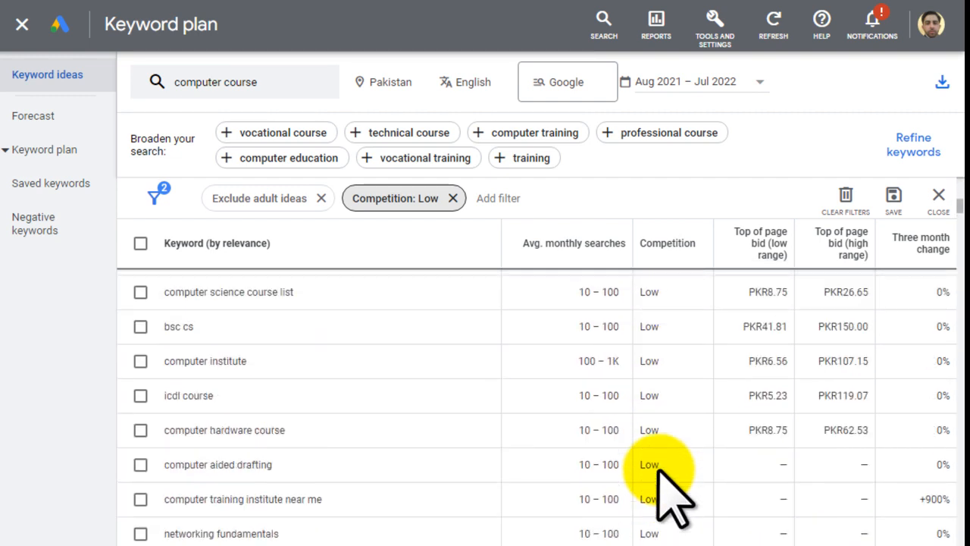
{"action": "scroll", "coordinate": [658, 470], "scroll_direction": "up", "scroll_amount": 4}
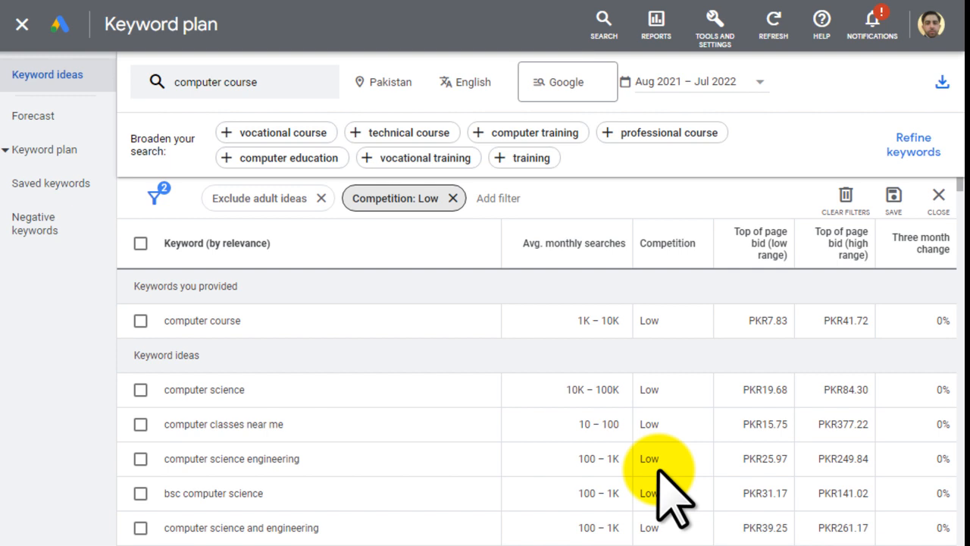
{"action": "left_click", "coordinate": [611, 249]}
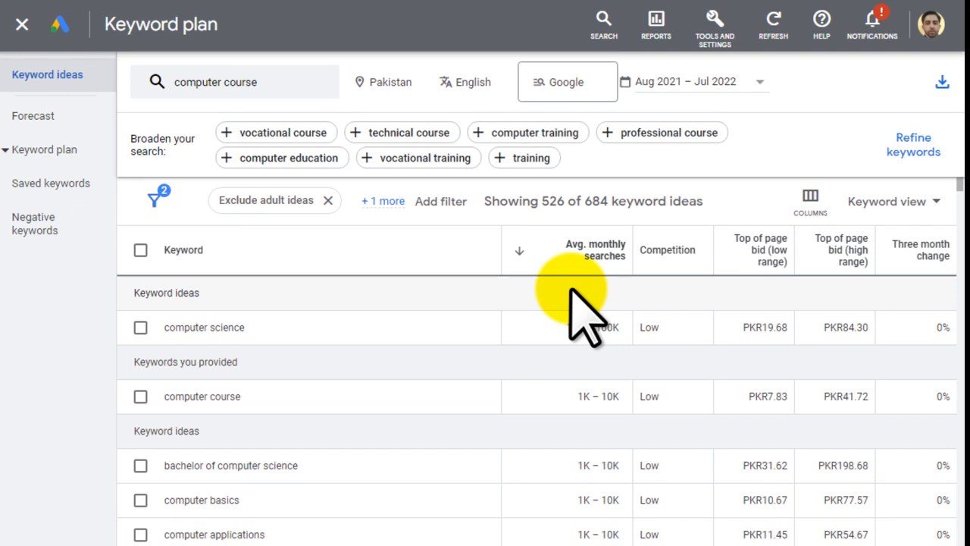
Step: Compare the average monthly searches of "computer science" with those of the provided keyword "computer course"
{"action": "left_click_drag", "start_coordinate": [175, 327], "coordinate": [234, 329]}
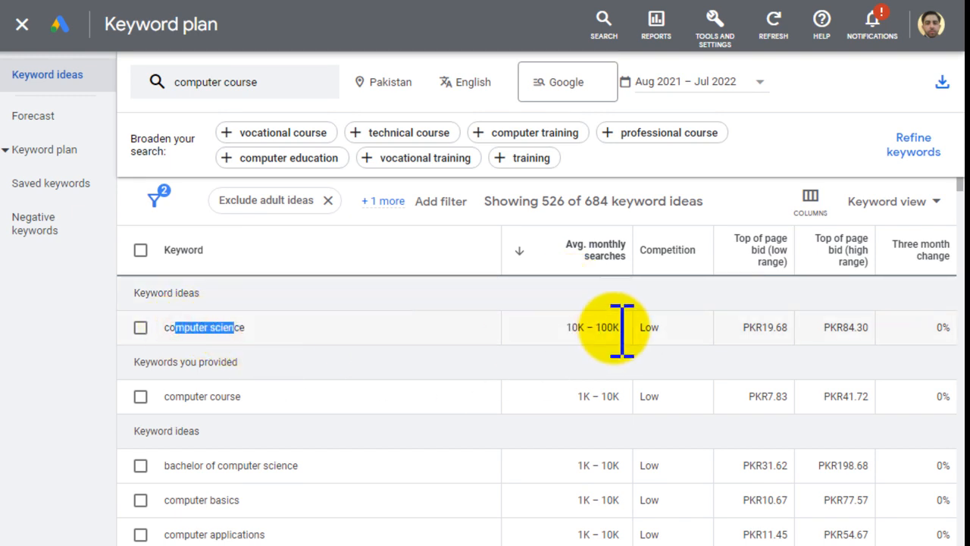
{"action": "left_click_drag", "start_coordinate": [561, 327], "coordinate": [623, 327]}
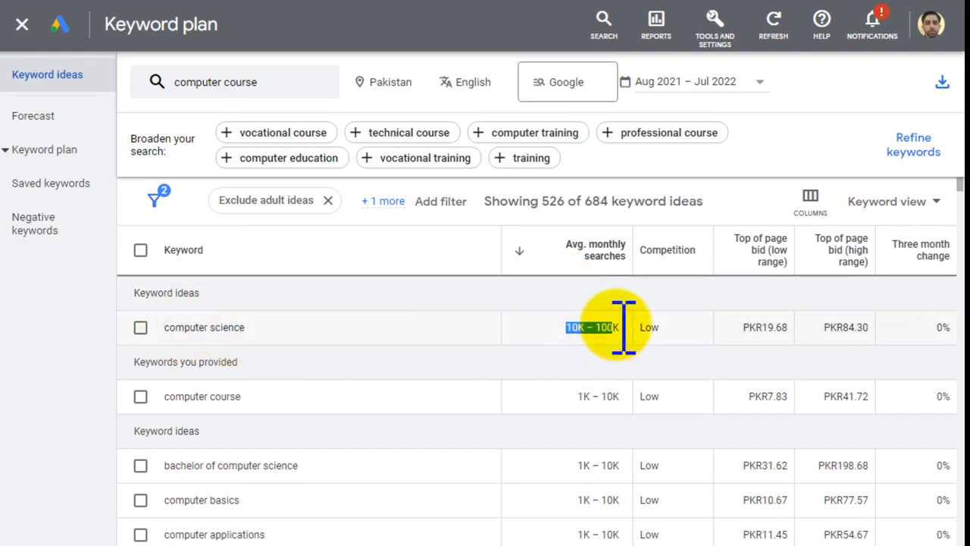
{"action": "left_click", "coordinate": [568, 326]}
{"action": "left_click_drag", "start_coordinate": [552, 326], "coordinate": [624, 328]}
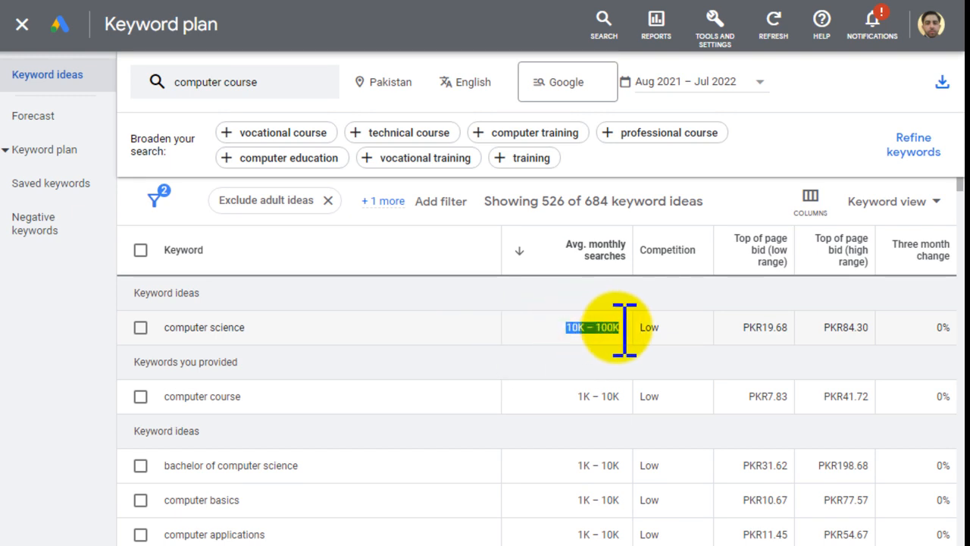
{"action": "left_click", "coordinate": [606, 395]}
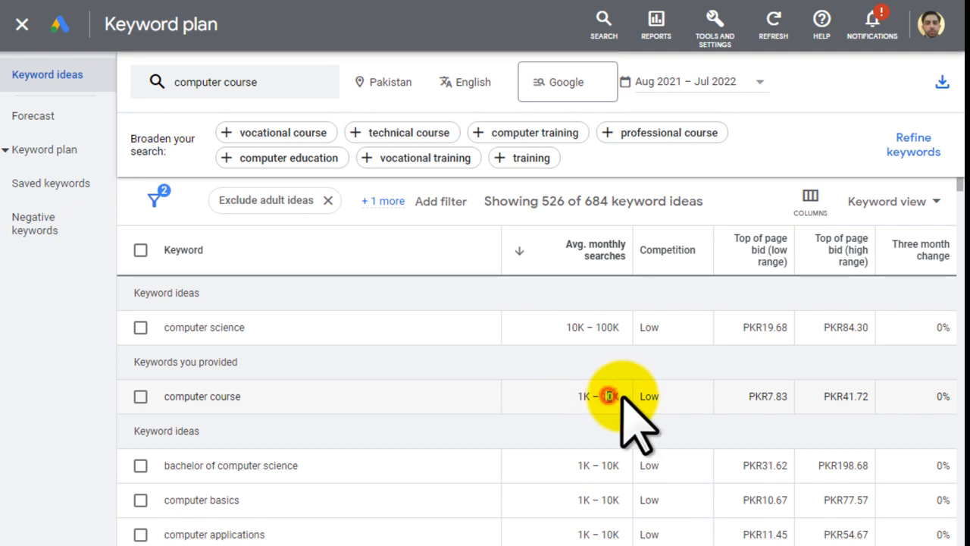
Step: Check the monthly searches of further ideas, including "bachelor of computer science", "computer basics", "computer applications" and "computer science engineering"
{"action": "left_click_drag", "start_coordinate": [569, 460], "coordinate": [629, 459]}
{"action": "left_click_drag", "start_coordinate": [573, 499], "coordinate": [628, 501]}
{"action": "left_click_drag", "start_coordinate": [570, 534], "coordinate": [628, 534]}
{"action": "scroll", "coordinate": [628, 455], "scroll_direction": "down", "scroll_amount": 2}
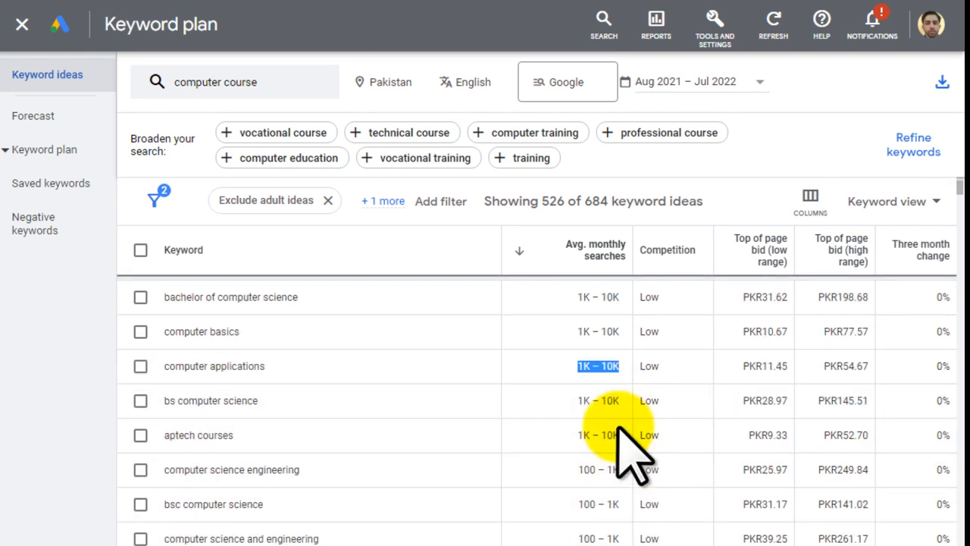
{"action": "scroll", "coordinate": [628, 455], "scroll_direction": "down", "scroll_amount": 1}
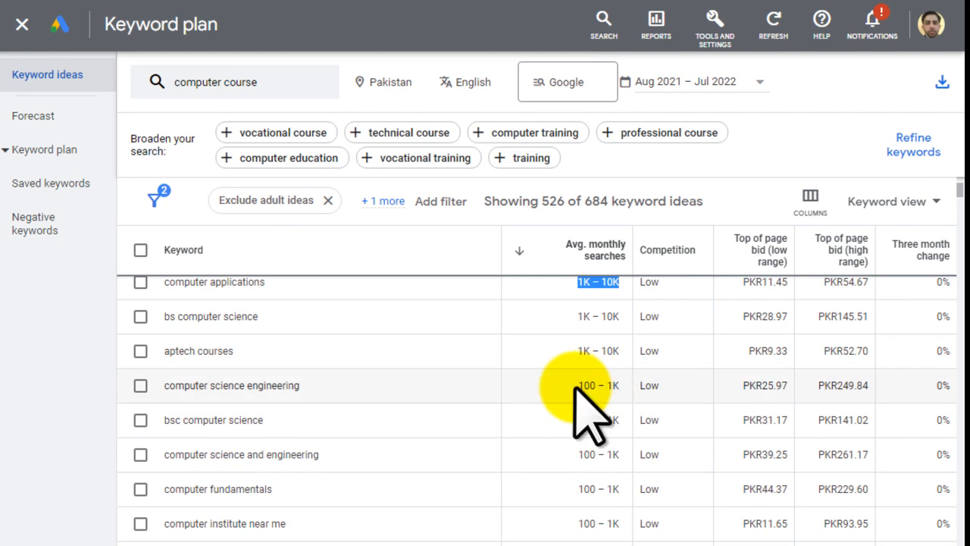
{"action": "left_click_drag", "start_coordinate": [584, 390], "coordinate": [614, 390]}
{"action": "left_click", "coordinate": [615, 385]}
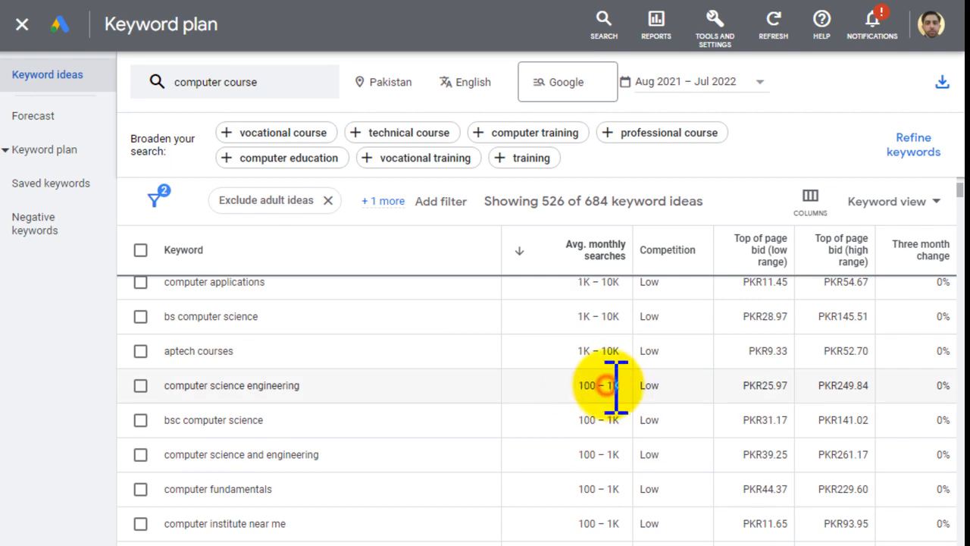
{"action": "double_click", "coordinate": [615, 385]}
Step: Select the seven keywords with the highest monthly searches, from "computer science" down to "aptech courses"
{"action": "scroll", "coordinate": [629, 422], "scroll_direction": "up", "scroll_amount": 1}
{"action": "scroll", "coordinate": [627, 432], "scroll_direction": "up", "scroll_amount": 2}
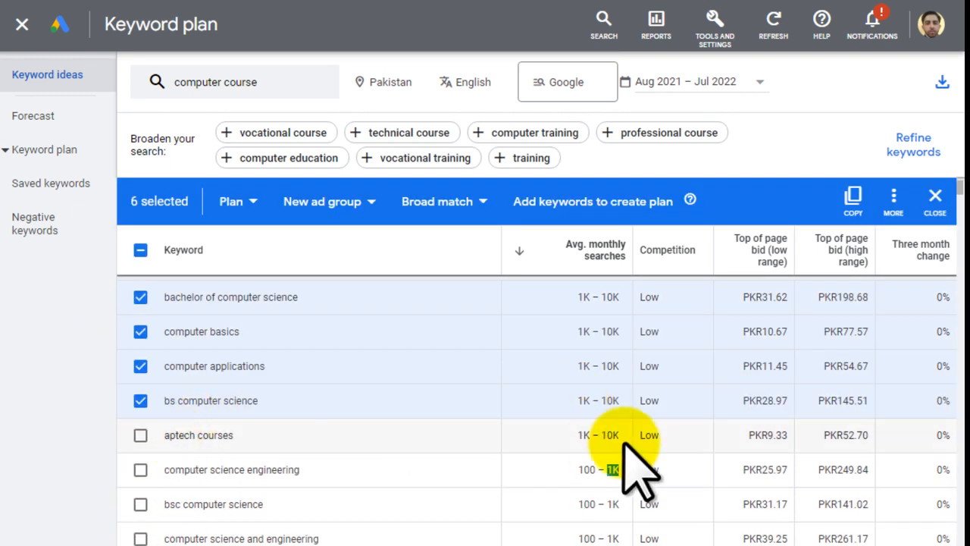
{"action": "left_click", "coordinate": [140, 436]}
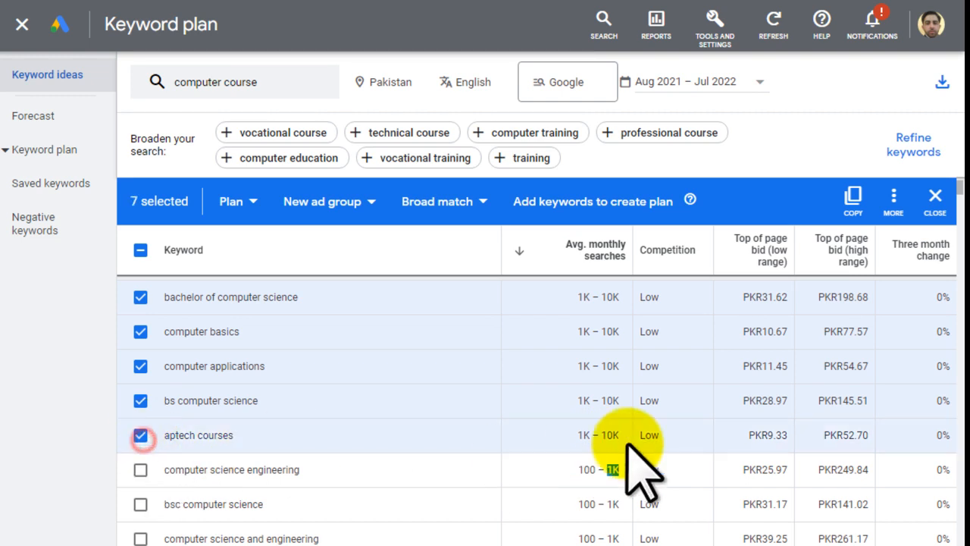
{"action": "left_click_drag", "start_coordinate": [556, 435], "coordinate": [615, 438]}
{"action": "scroll", "coordinate": [606, 445], "scroll_direction": "up", "scroll_amount": 3}
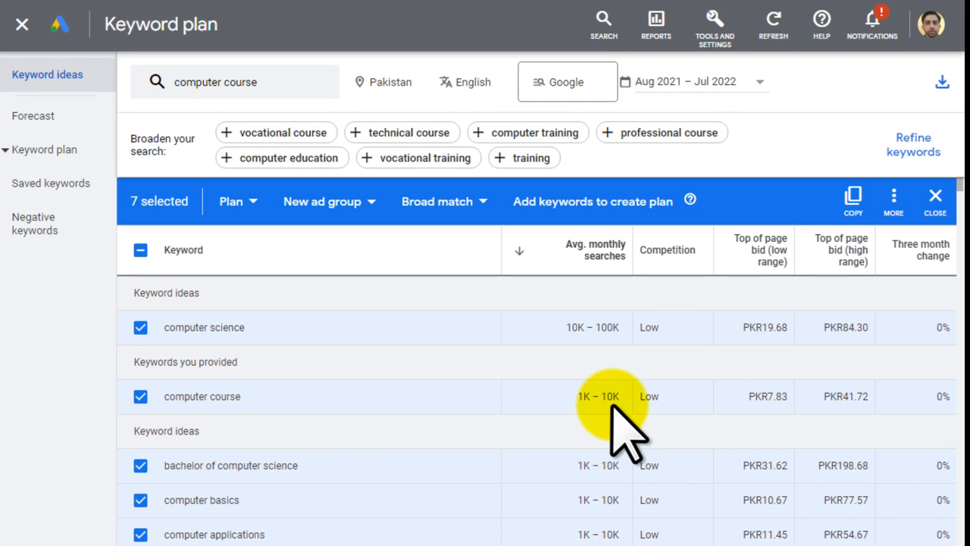
Step: Download the keyword ideas as a .csv file and open it in Excel to look through the exported rows
{"action": "left_click", "coordinate": [943, 82]}
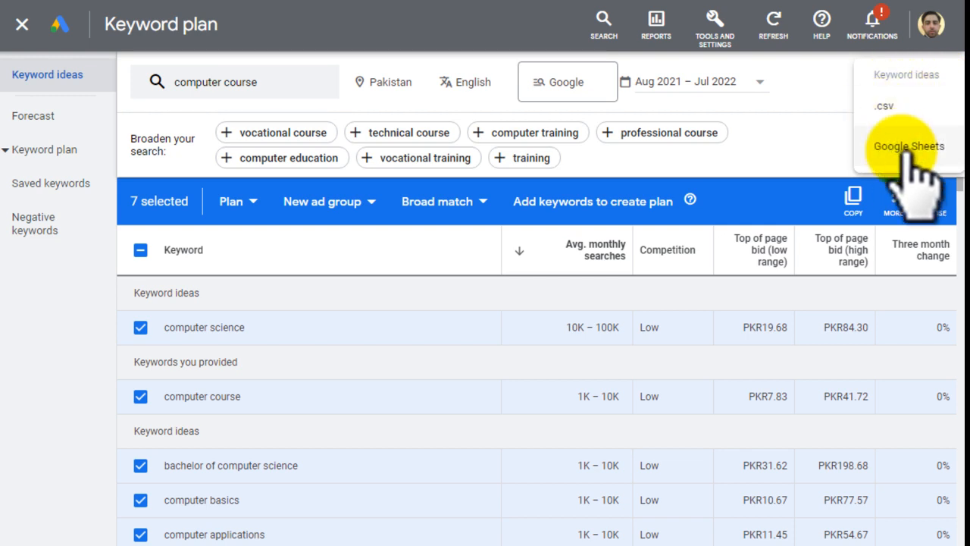
{"action": "left_click", "coordinate": [905, 110]}
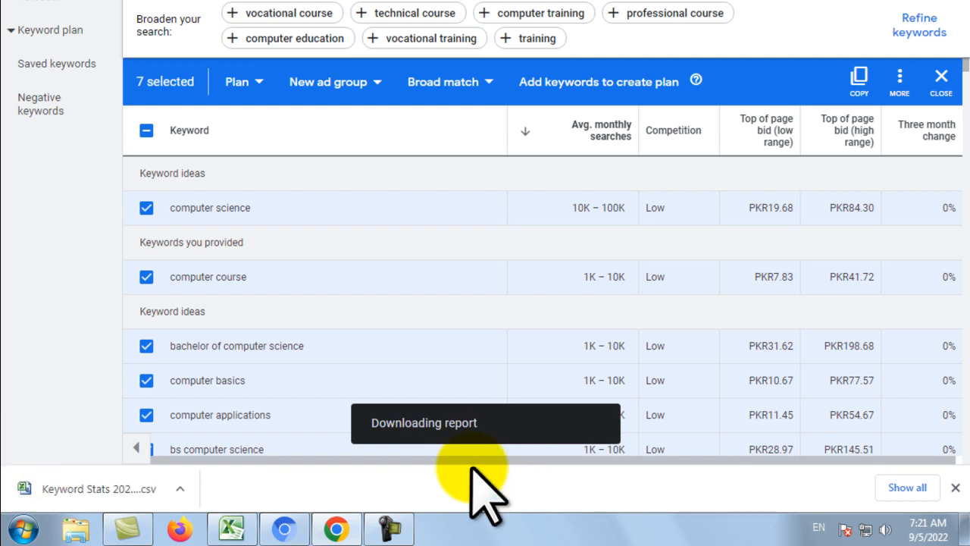
{"action": "left_click", "coordinate": [68, 489]}
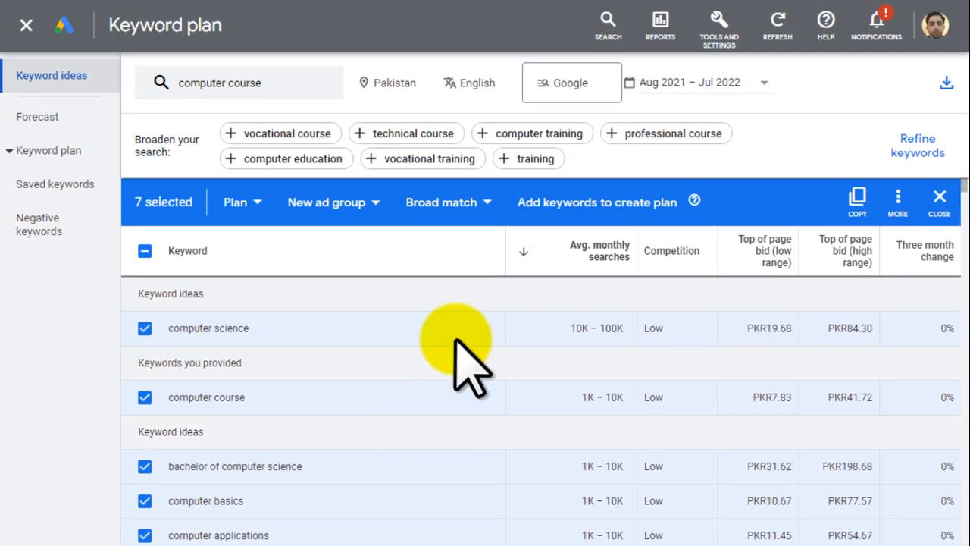
{"action": "left_click", "coordinate": [451, 527]}
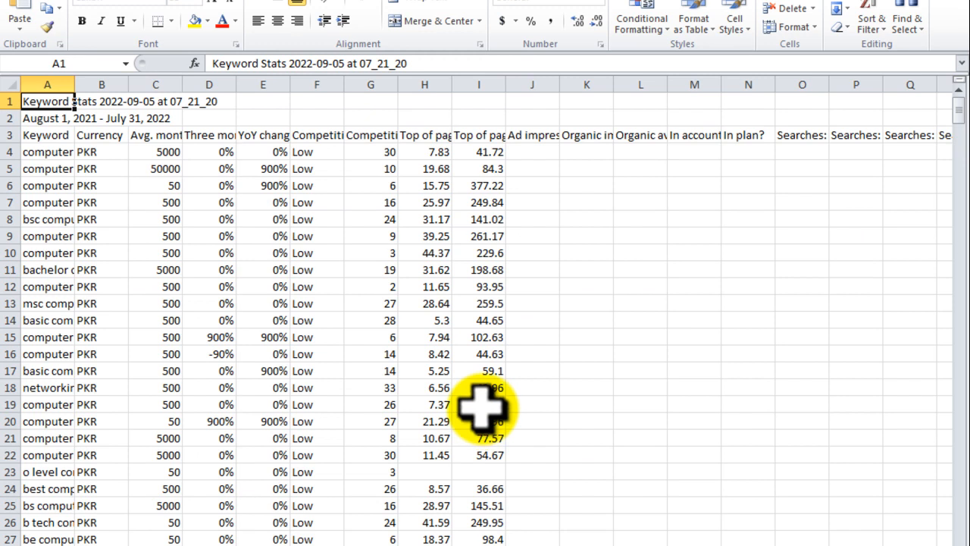
{"action": "scroll", "coordinate": [481, 410], "scroll_direction": "down", "scroll_amount": 11}
{"action": "left_click_drag", "start_coordinate": [958, 193], "coordinate": [953, 76]}
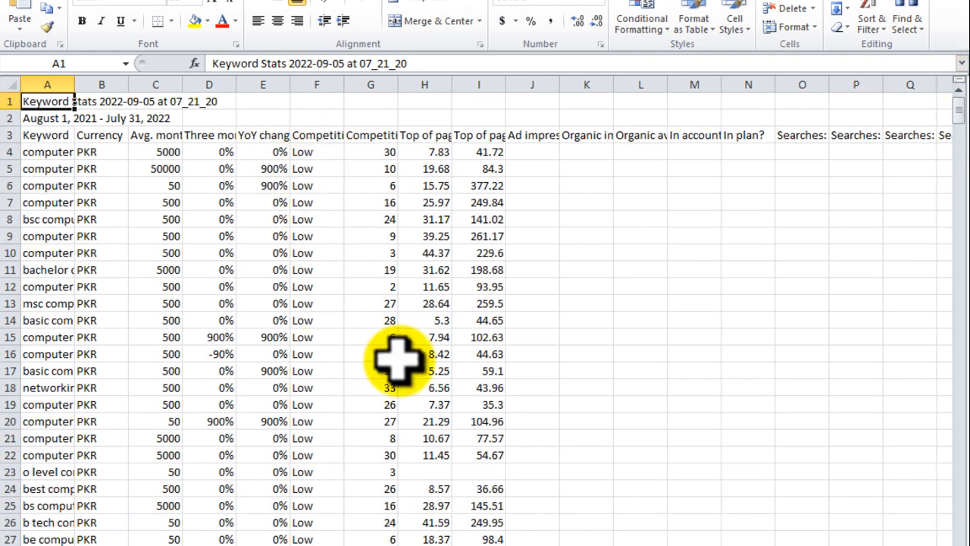
{"action": "scroll", "coordinate": [445, 388], "scroll_direction": "down", "scroll_amount": 6}
{"action": "scroll", "coordinate": [445, 388], "scroll_direction": "down", "scroll_amount": 15}
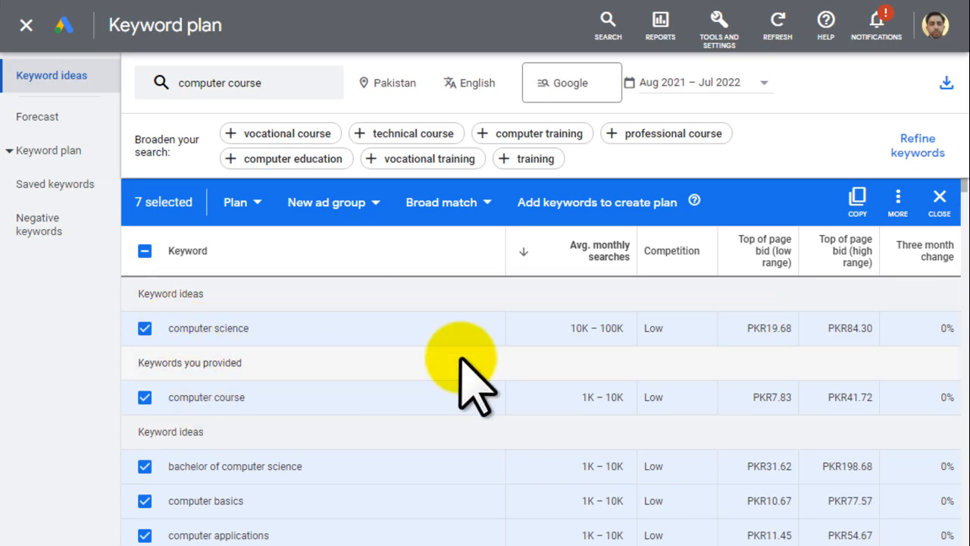
Step: Back in Keyword Planner, toggle the selection of all keywords and leave every keyword deselected
{"action": "left_click", "coordinate": [145, 250]}
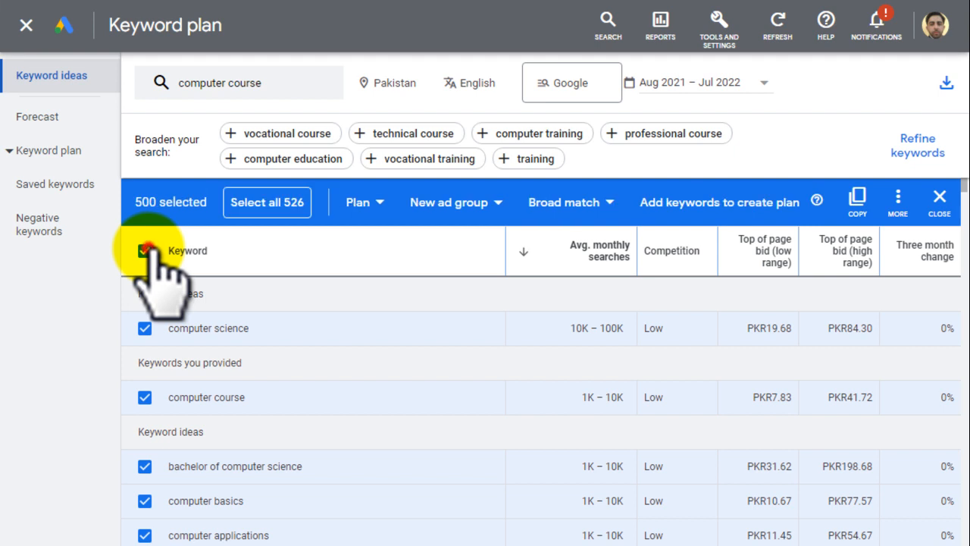
{"action": "left_click", "coordinate": [145, 250]}
{"action": "left_click", "coordinate": [144, 251]}
{"action": "left_click", "coordinate": [145, 250]}
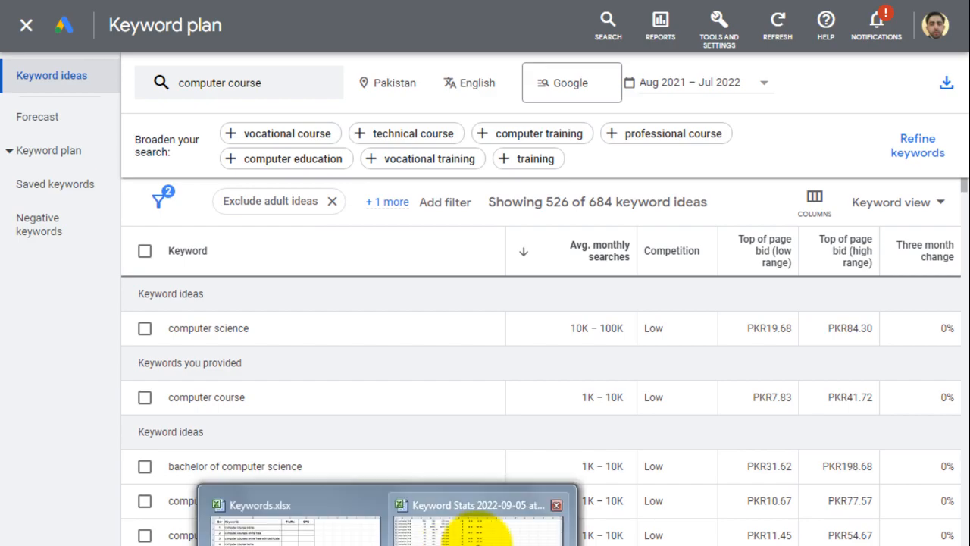
Step: Switch to the exported Keyword Stats workbook in Excel and delete the two title rows above the column headers
{"action": "left_click", "coordinate": [479, 534]}
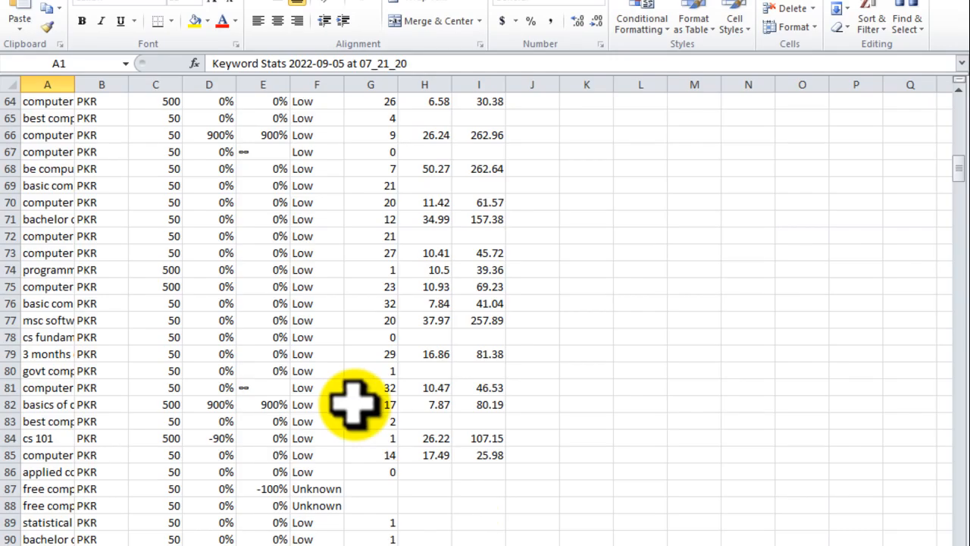
{"action": "scroll", "coordinate": [353, 404], "scroll_direction": "up", "scroll_amount": 20}
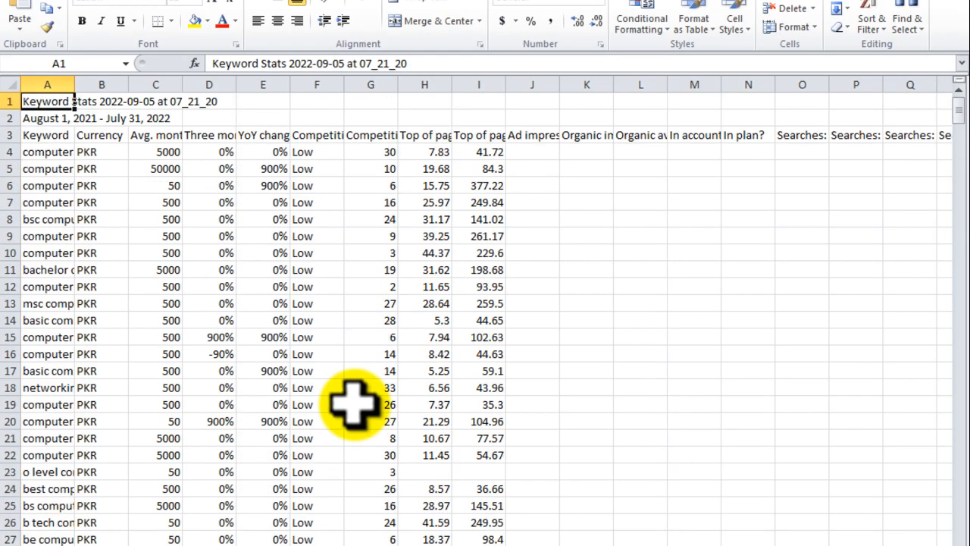
{"action": "left_click", "coordinate": [269, 202]}
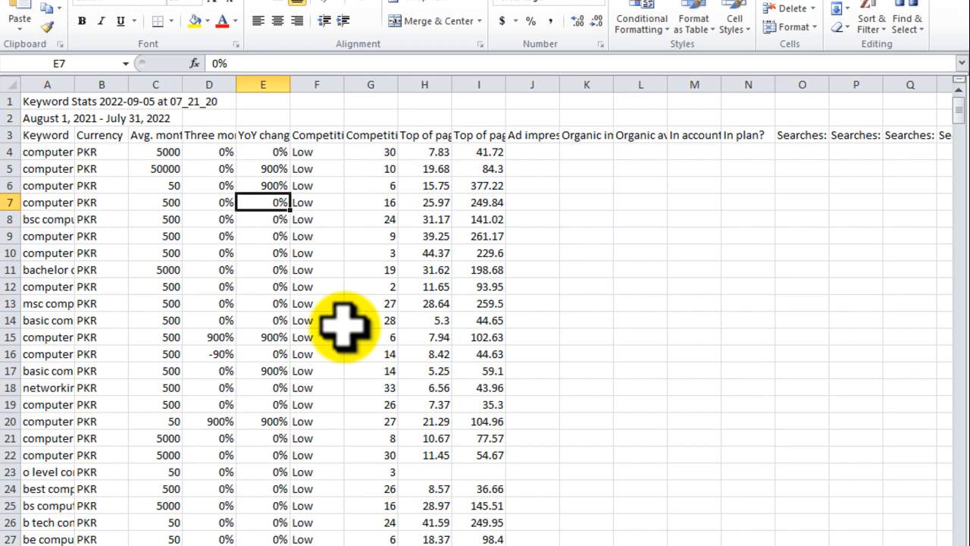
{"action": "left_click", "coordinate": [7, 101]}
{"action": "left_click_drag", "start_coordinate": [8, 101], "coordinate": [6, 117]}
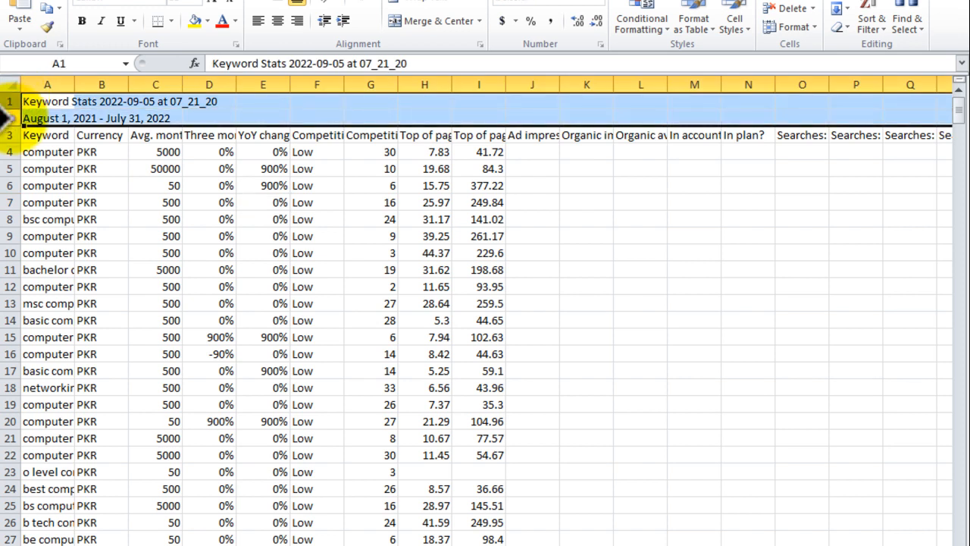
{"action": "right_click", "coordinate": [6, 117]}
{"action": "left_click", "coordinate": [52, 246]}
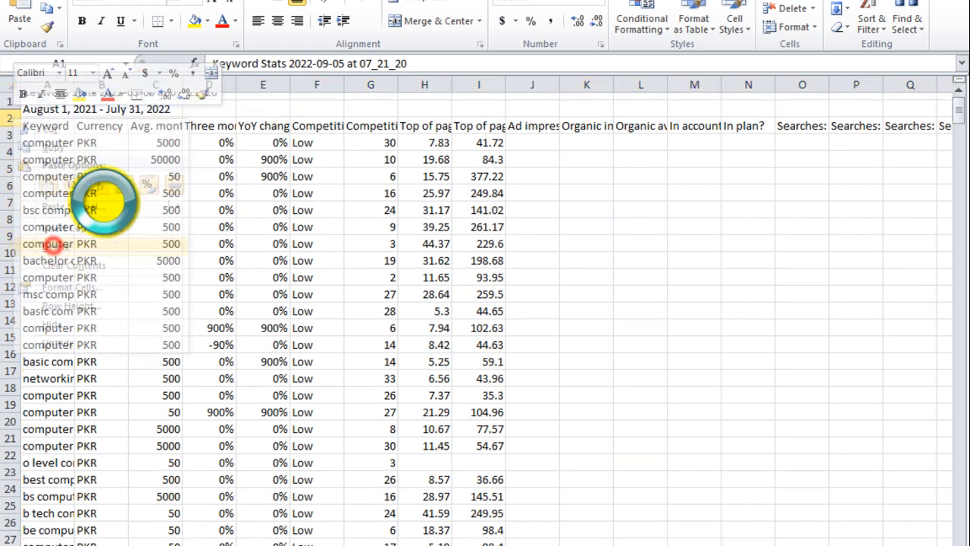
{"action": "left_click", "coordinate": [112, 198]}
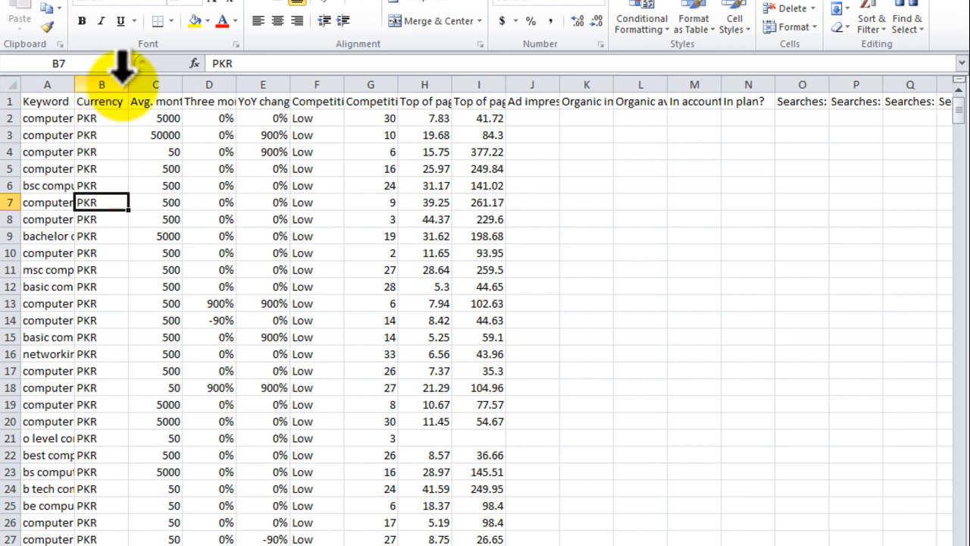
Step: Delete the Currency column from the keyword stats sheet
{"action": "double_click", "coordinate": [129, 84]}
{"action": "right_click", "coordinate": [110, 76]}
{"action": "left_click", "coordinate": [152, 210]}
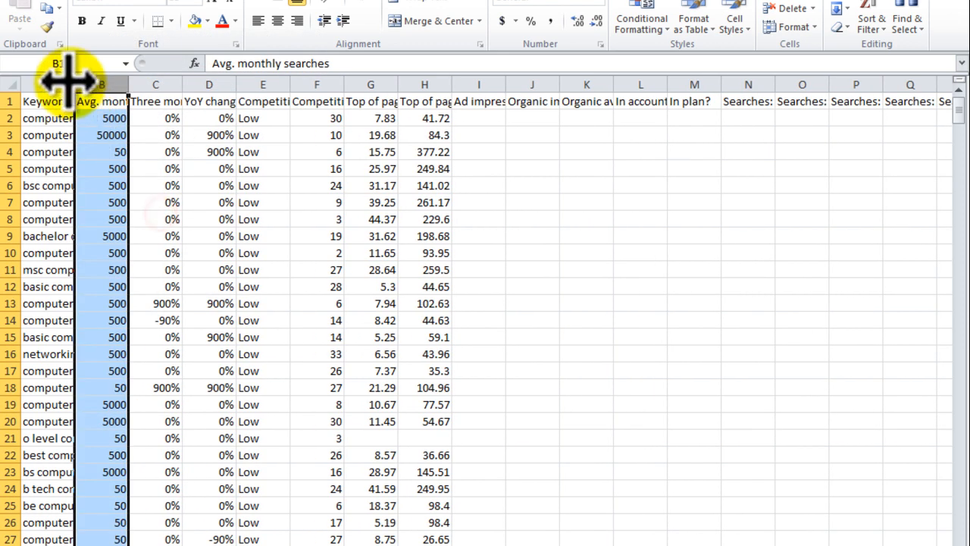
Step: Widen the Keyword and Avg. monthly searches columns so their headers and entries are readable
{"action": "left_click", "coordinate": [67, 84]}
{"action": "left_click_drag", "start_coordinate": [74, 84], "coordinate": [311, 67]}
{"action": "left_click", "coordinate": [222, 76]}
{"action": "left_click", "coordinate": [259, 166]}
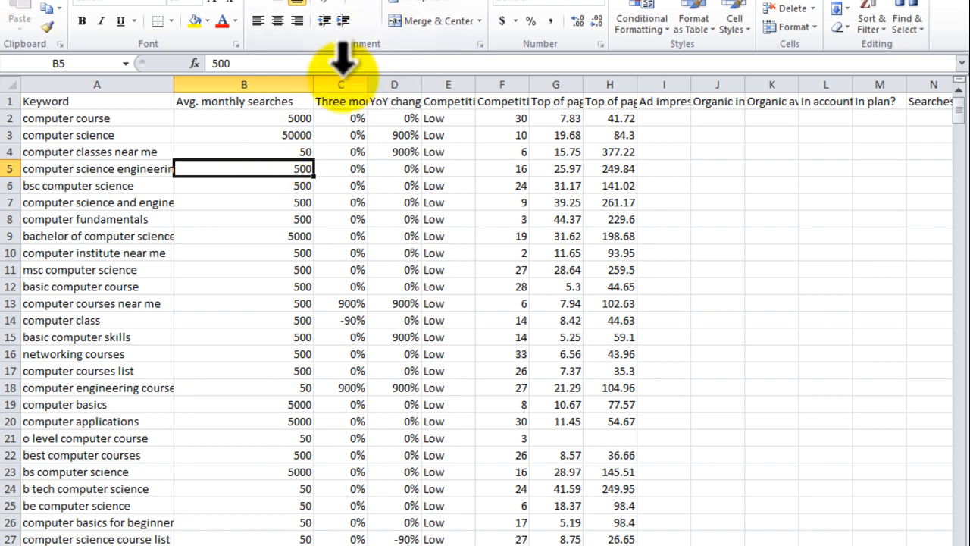
Step: Delete every column from Three month change through column AJ, keeping only Keyword and Avg. monthly searches
{"action": "left_click_drag", "start_coordinate": [363, 82], "coordinate": [466, 85]}
{"action": "left_click", "coordinate": [389, 82]}
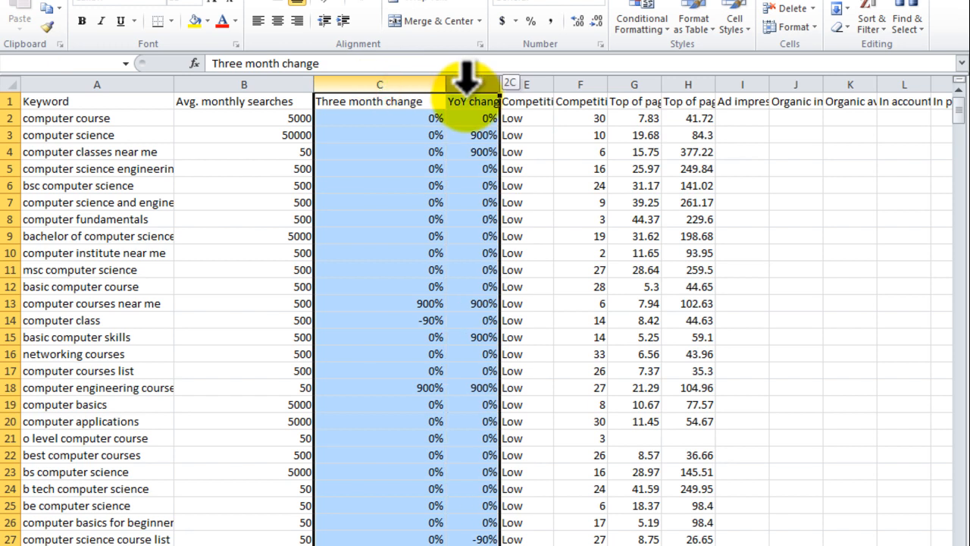
{"action": "scroll", "coordinate": [544, 166], "scroll_direction": "down", "scroll_amount": 1}
{"action": "scroll", "coordinate": [544, 167], "scroll_direction": "down", "scroll_amount": 5}
{"action": "scroll", "coordinate": [543, 167], "scroll_direction": "up", "scroll_amount": 6}
{"action": "left_click", "coordinate": [422, 81]}
{"action": "left_click_drag", "start_coordinate": [422, 82], "coordinate": [841, 106]}
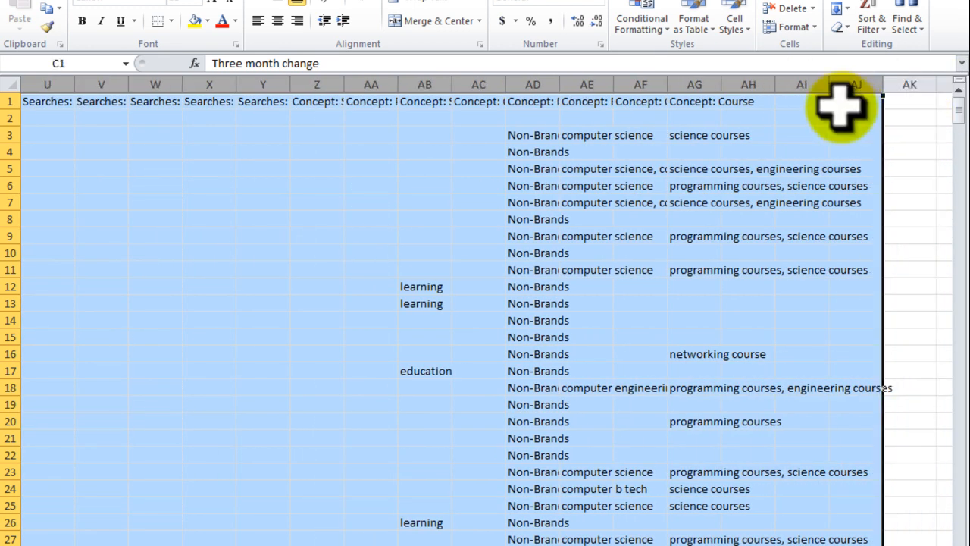
{"action": "right_click", "coordinate": [742, 81]}
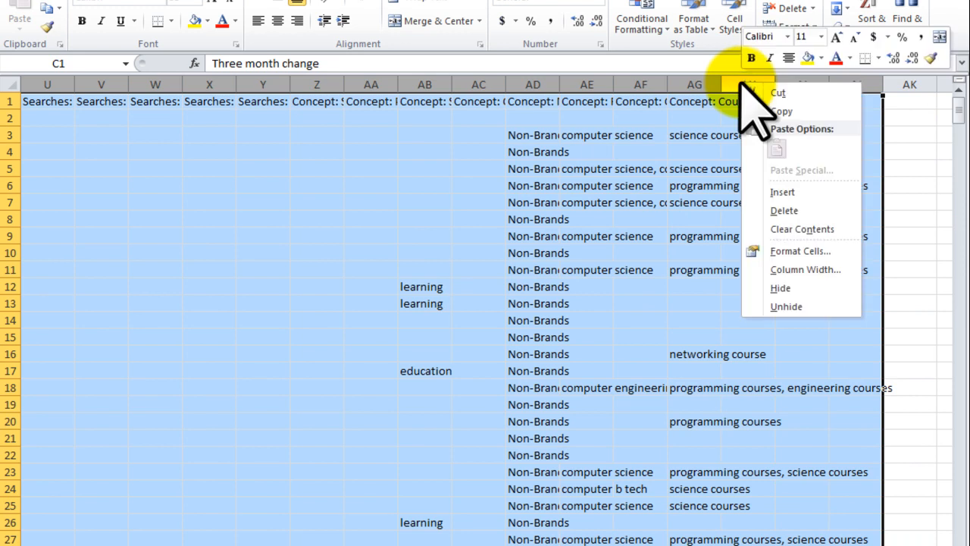
{"action": "left_click", "coordinate": [785, 210]}
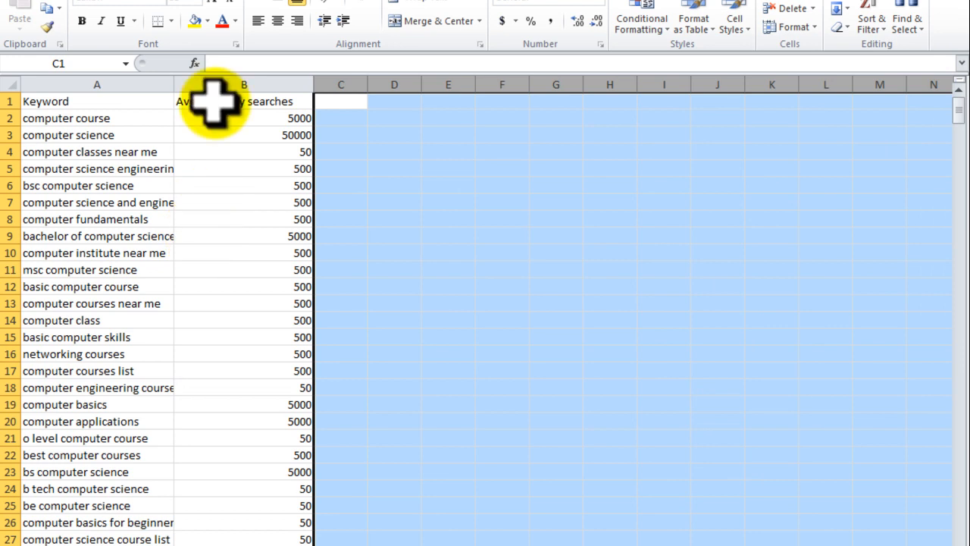
Step: Narrow the Avg. monthly searches column and look through the monthly search values of the keywords
{"action": "left_click_drag", "start_coordinate": [314, 84], "coordinate": [278, 90]}
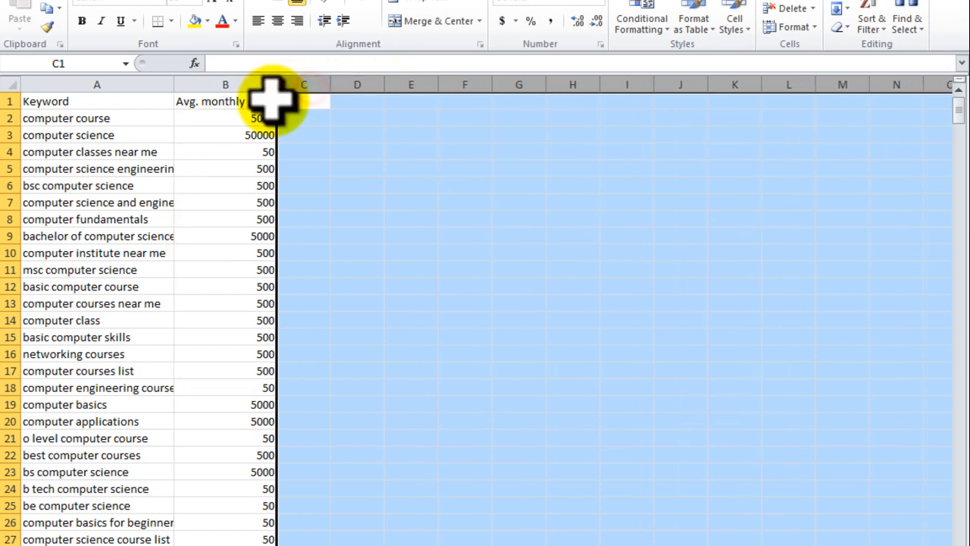
{"action": "left_click", "coordinate": [335, 183]}
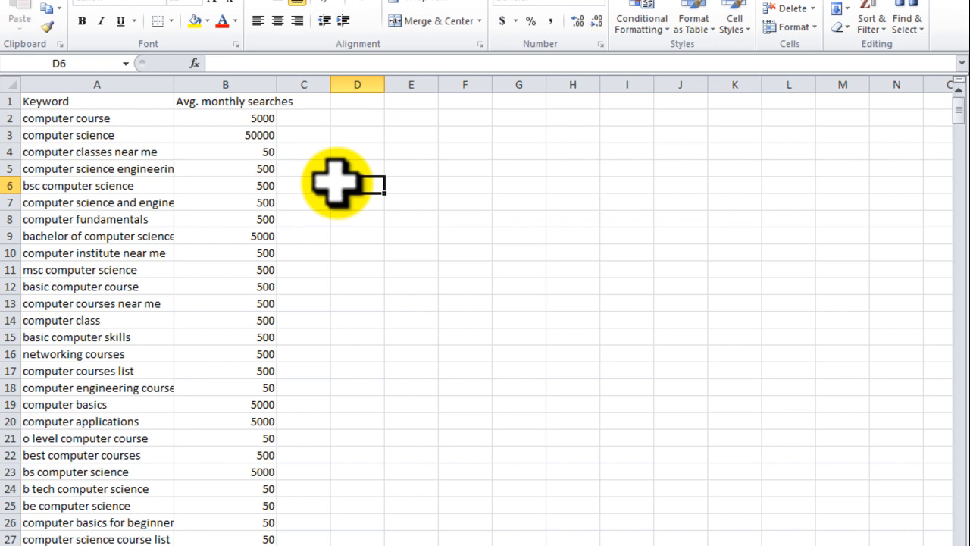
{"action": "left_click", "coordinate": [262, 438]}
{"action": "scroll", "coordinate": [265, 425], "scroll_direction": "down", "scroll_amount": 3}
{"action": "left_click", "coordinate": [261, 489]}
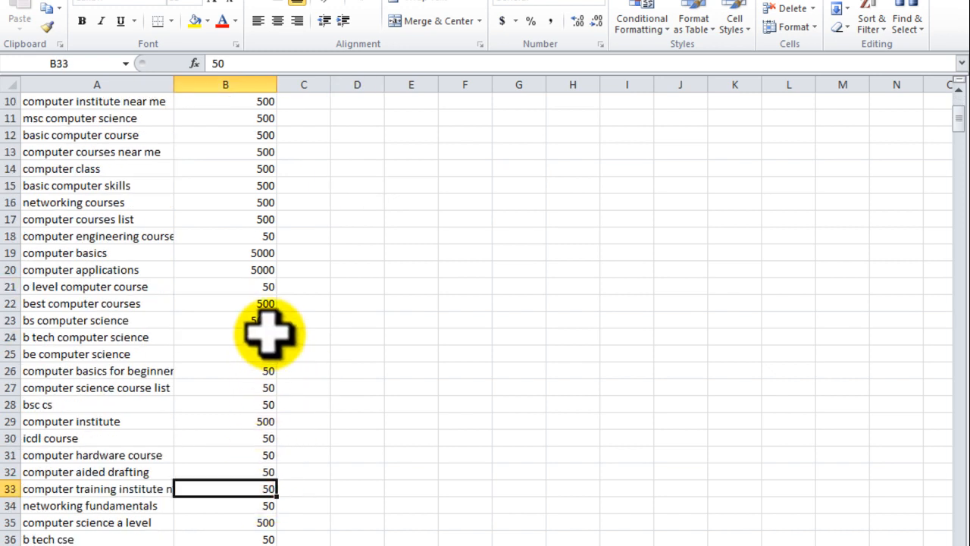
{"action": "scroll", "coordinate": [271, 334], "scroll_direction": "up", "scroll_amount": 3}
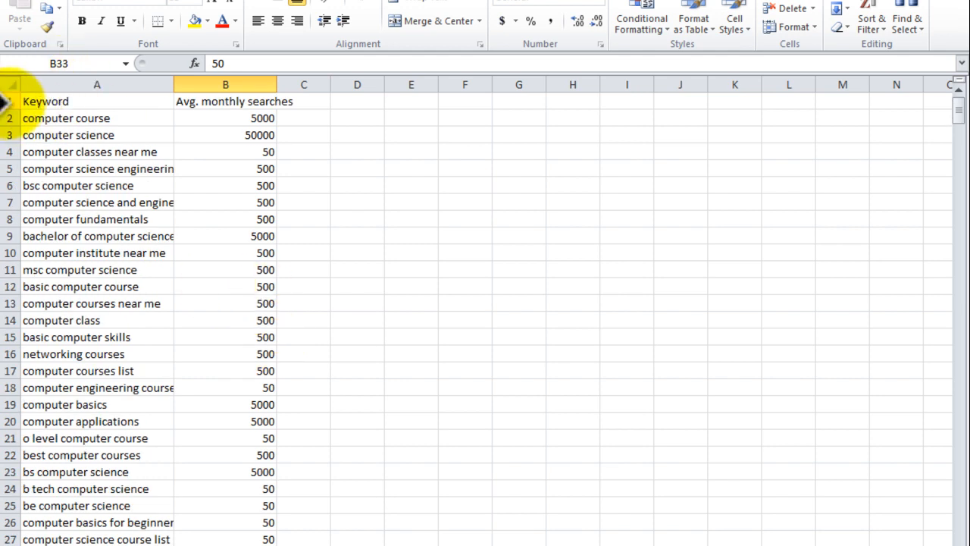
Step: Fit the Avg. monthly searches column to its contents and make both column headers bold
{"action": "left_click_drag", "start_coordinate": [33, 98], "coordinate": [261, 98]}
{"action": "double_click", "coordinate": [277, 84]}
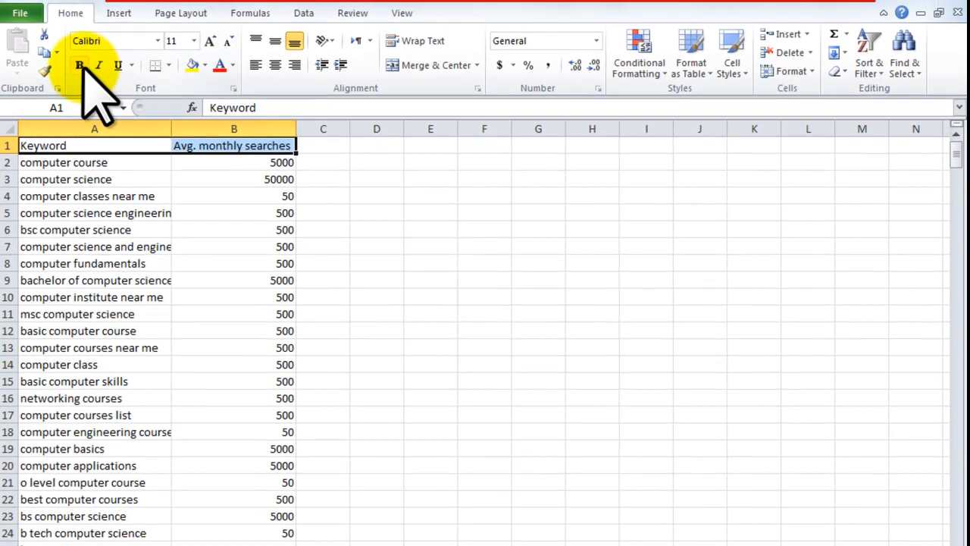
{"action": "left_click", "coordinate": [81, 20]}
{"action": "left_click", "coordinate": [479, 232]}
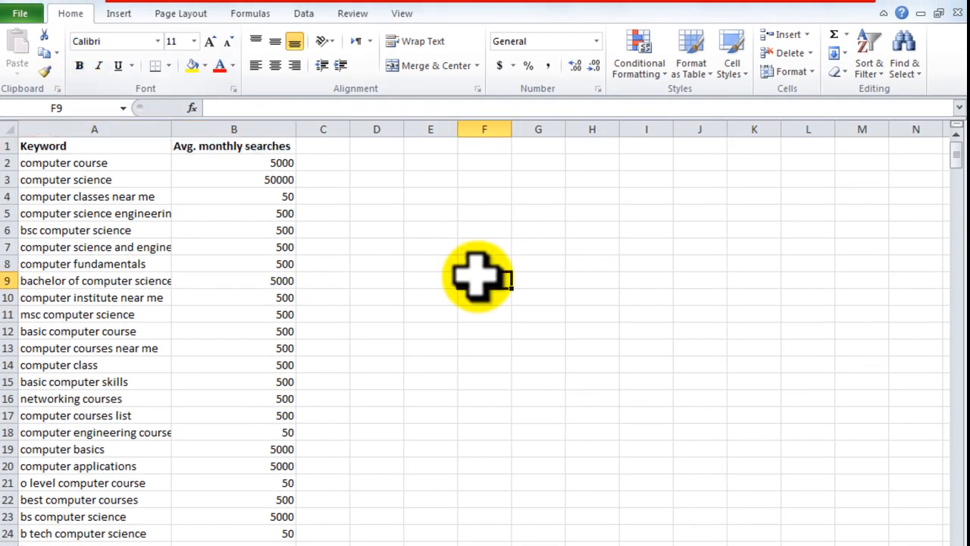
Step: Increase the font size of the whole sheet to 14
{"action": "key", "text": "ctrl+a"}
{"action": "left_click", "coordinate": [213, 39]}
{"action": "left_click", "coordinate": [212, 39]}
{"action": "left_click", "coordinate": [385, 210]}
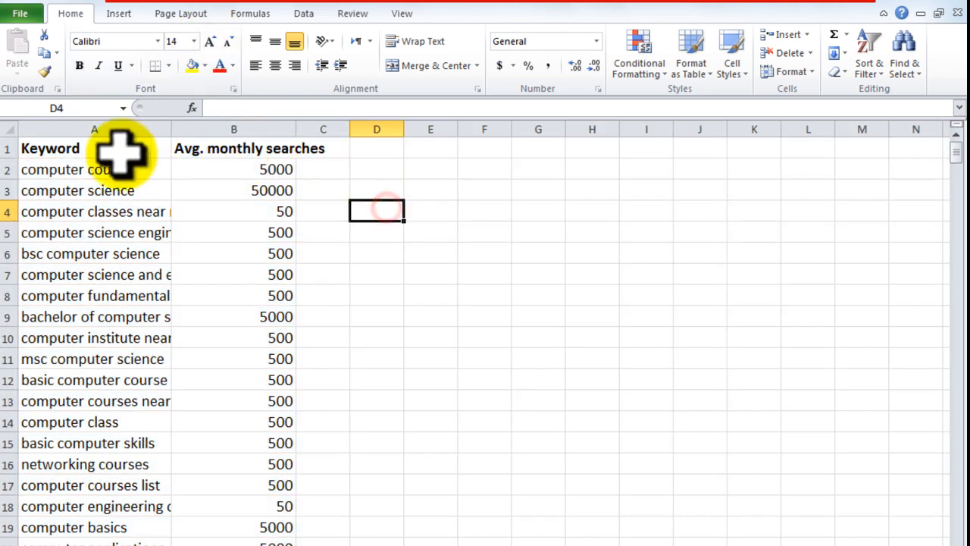
Step: Sort the sheet by Avg. monthly searches from largest to smallest, expanding the selection to include the keywords
{"action": "left_click", "coordinate": [253, 122]}
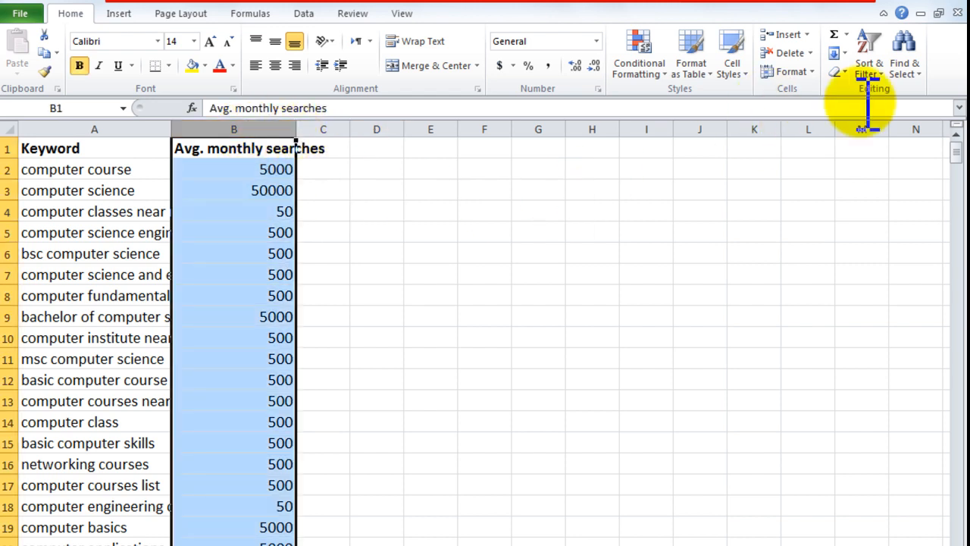
{"action": "left_click", "coordinate": [861, 68]}
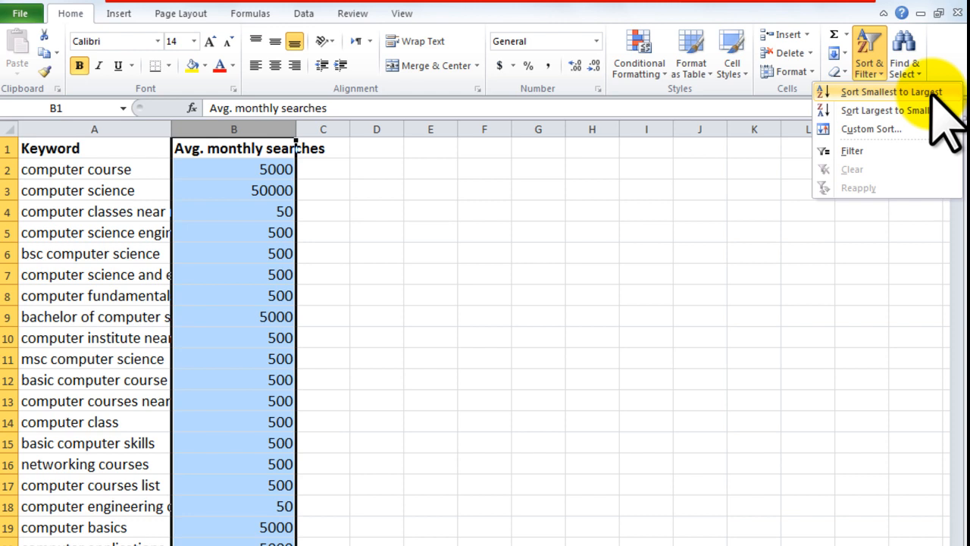
{"action": "left_click", "coordinate": [895, 112]}
{"action": "left_click_drag", "start_coordinate": [353, 333], "coordinate": [471, 214]}
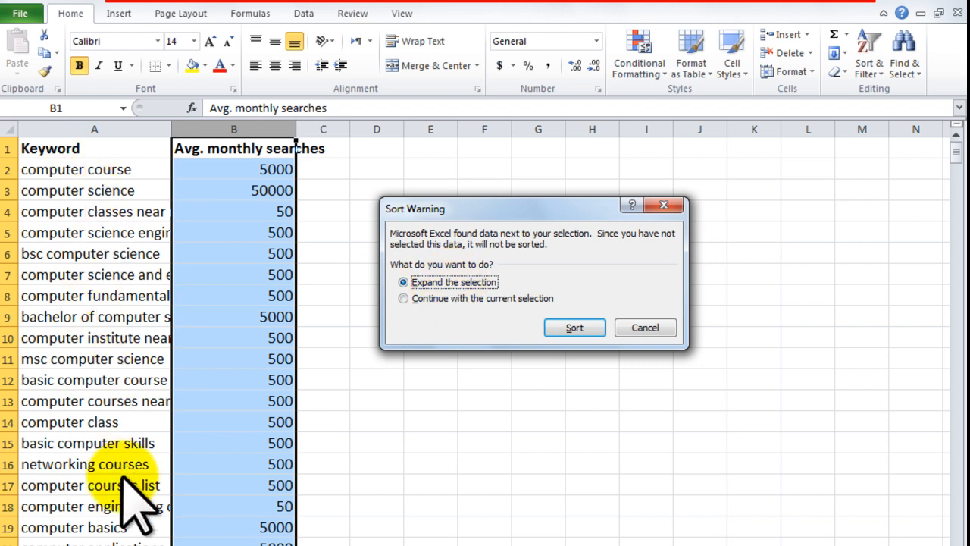
{"action": "left_click", "coordinate": [574, 327]}
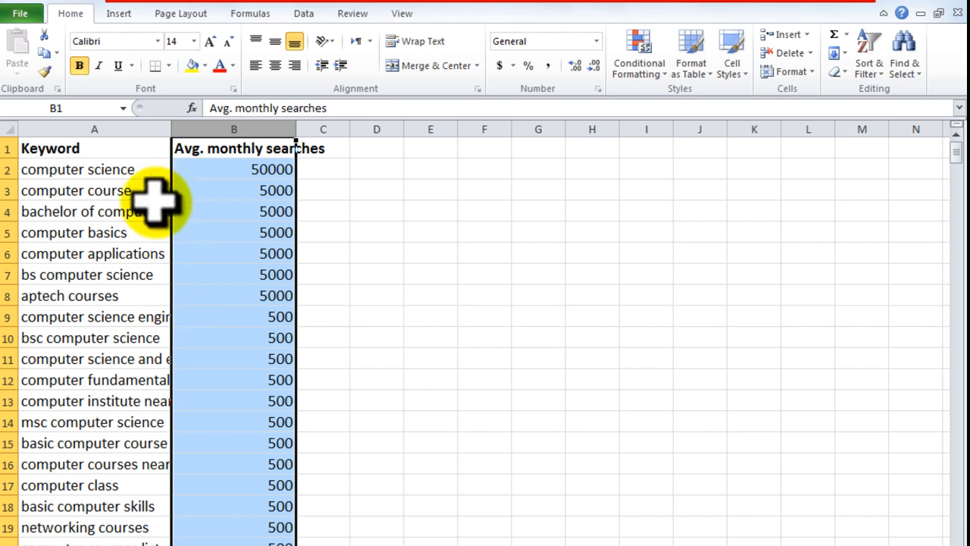
Step: Delete rows 9 to 527 so only the keywords with at least 5000 monthly searches are kept
{"action": "left_click", "coordinate": [6, 170]}
{"action": "left_click_drag", "start_coordinate": [6, 170], "coordinate": [23, 303]}
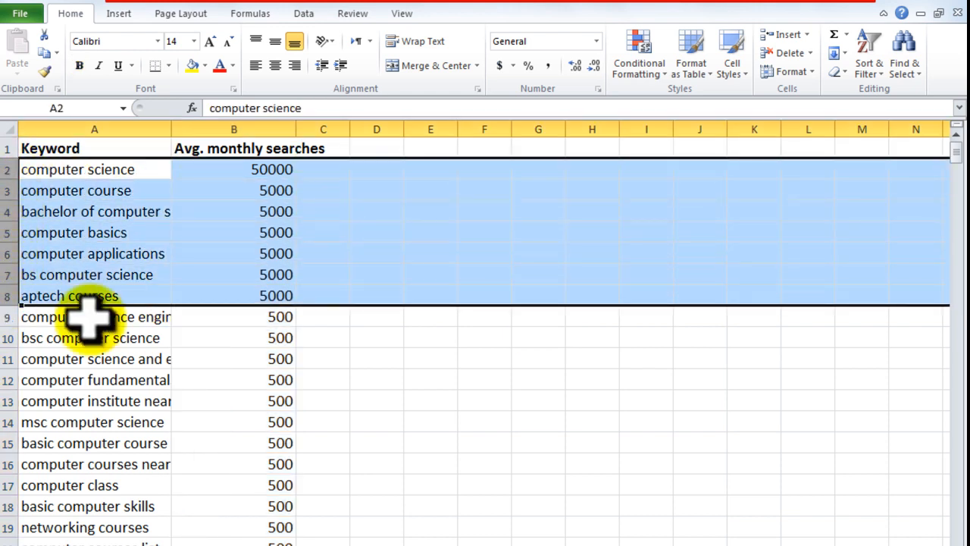
{"action": "left_click_drag", "start_coordinate": [240, 315], "coordinate": [195, 531]}
{"action": "left_click", "coordinate": [7, 317]}
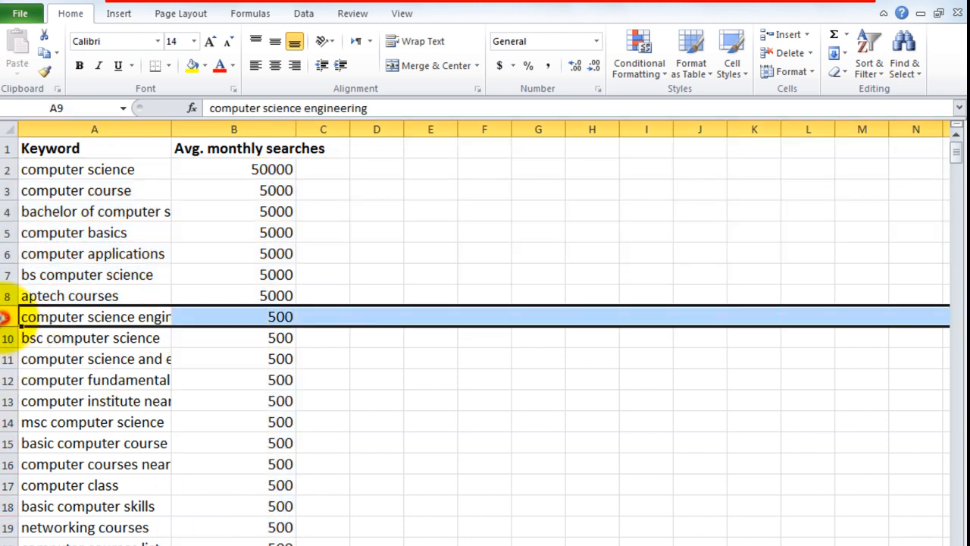
{"action": "scroll", "coordinate": [152, 447], "scroll_direction": "down", "scroll_amount": 20}
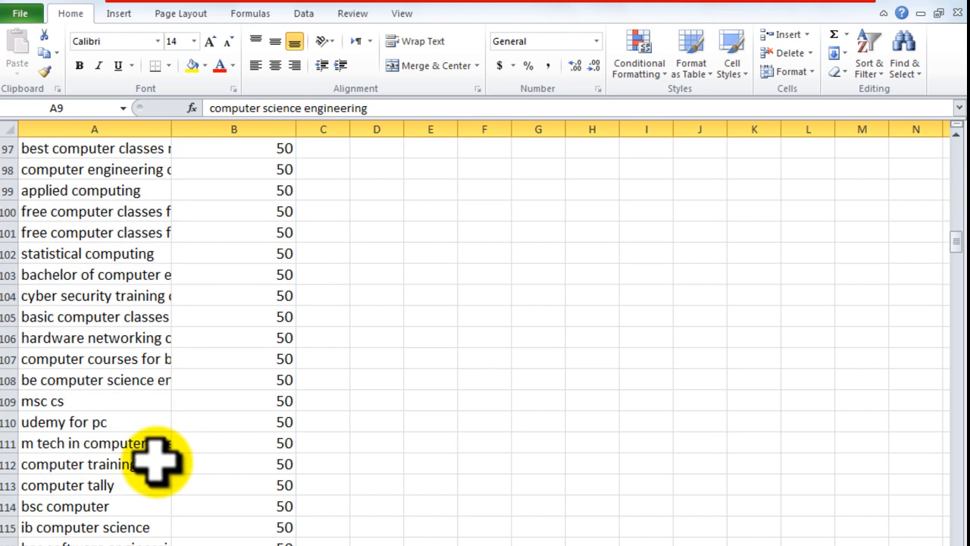
{"action": "scroll", "coordinate": [133, 454], "scroll_direction": "down", "scroll_amount": 20}
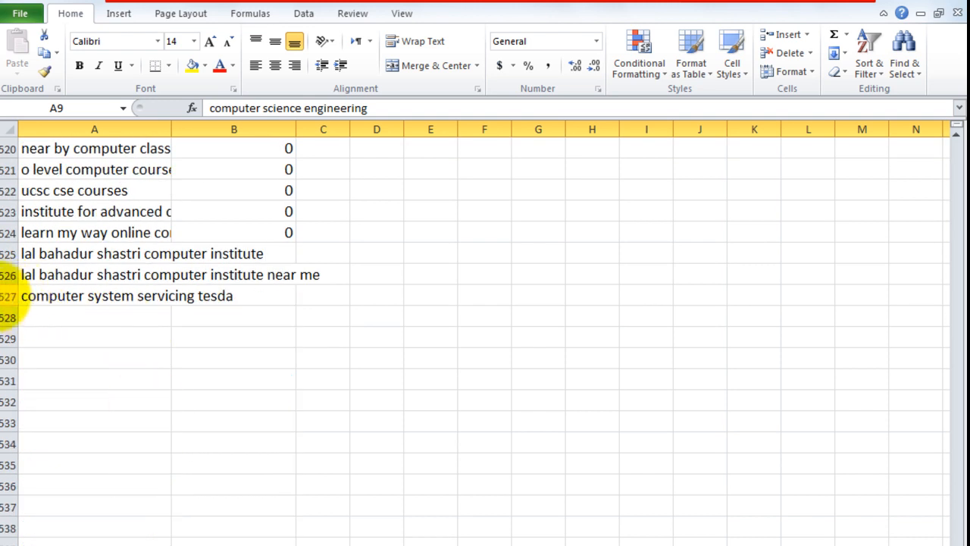
{"action": "left_click", "coordinate": [6, 297], "text": "shift"}
{"action": "right_click", "coordinate": [6, 298]}
{"action": "left_click", "coordinate": [40, 422]}
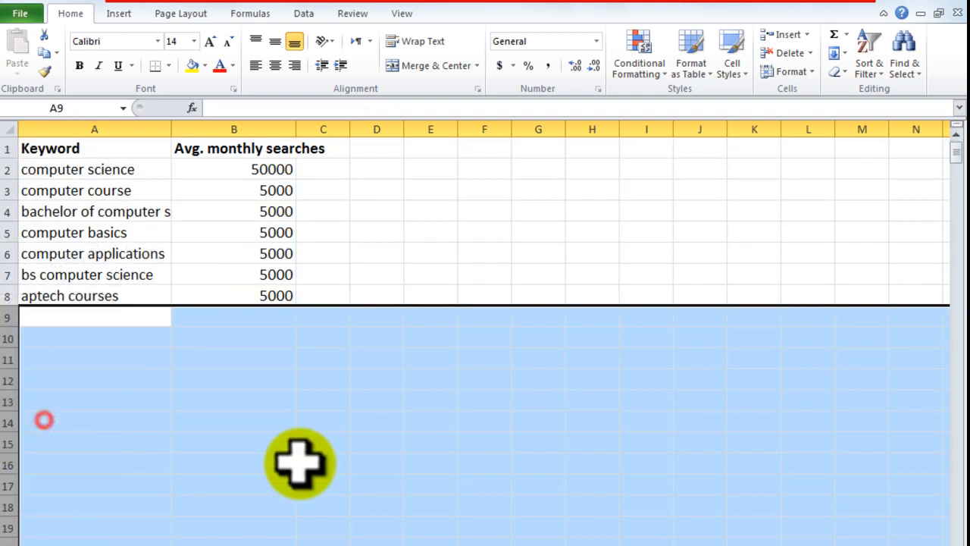
{"action": "left_click", "coordinate": [161, 350]}
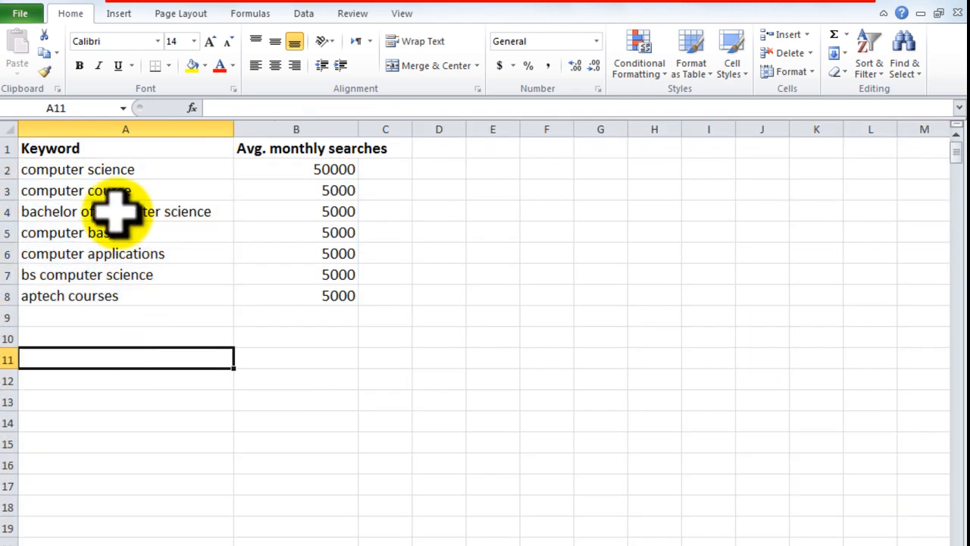